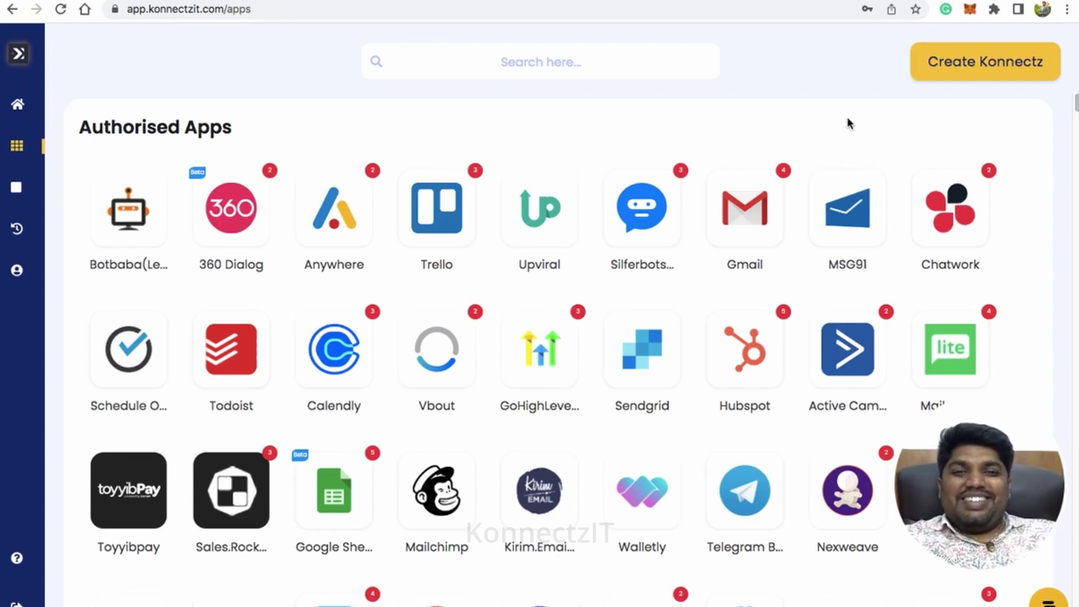
# - Search apps for 'cont', open Google Contacts and start adding another Google Contacts account
pyautogui.click(425, 67)
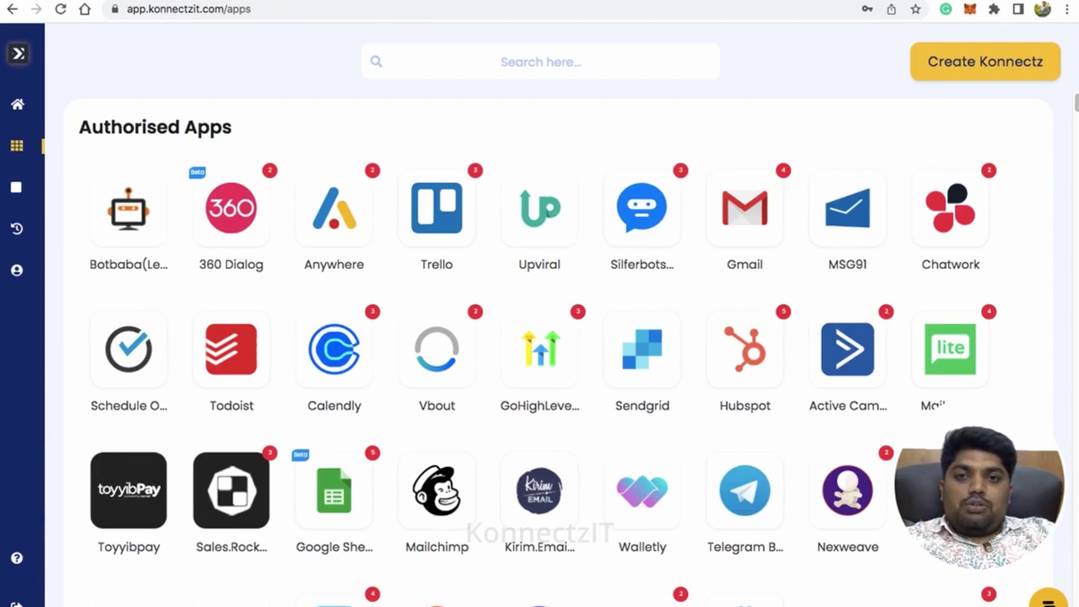
pyautogui.write('con')
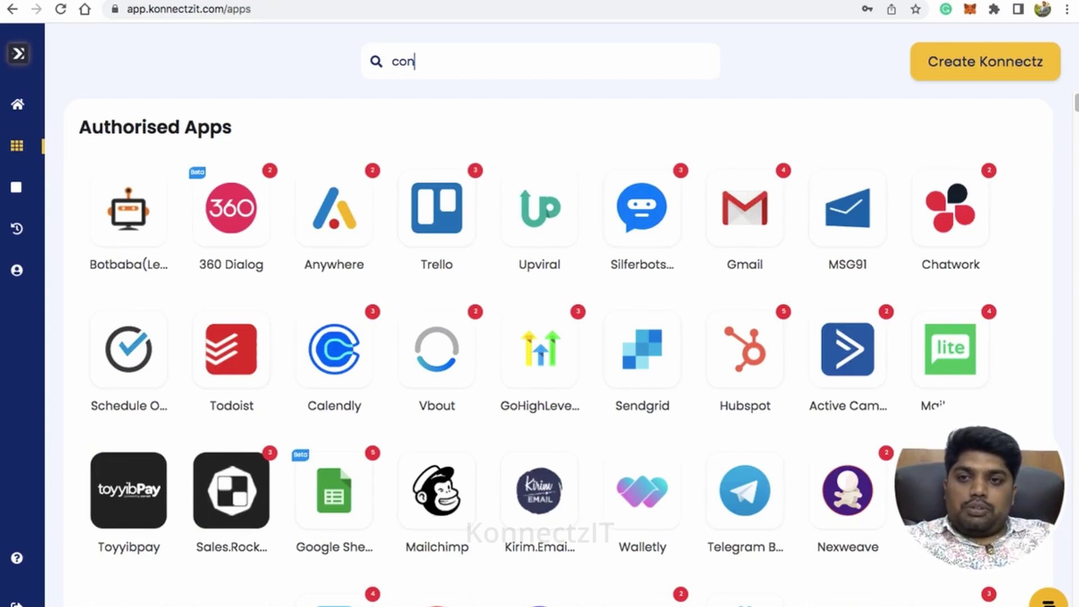
pyautogui.write('t')
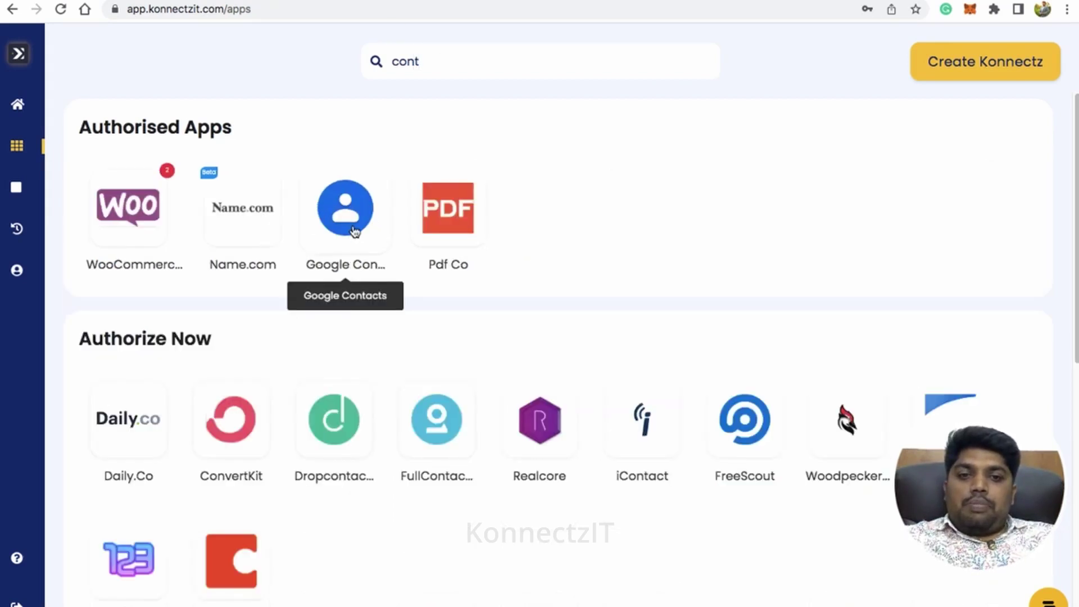
pyautogui.click(354, 232)
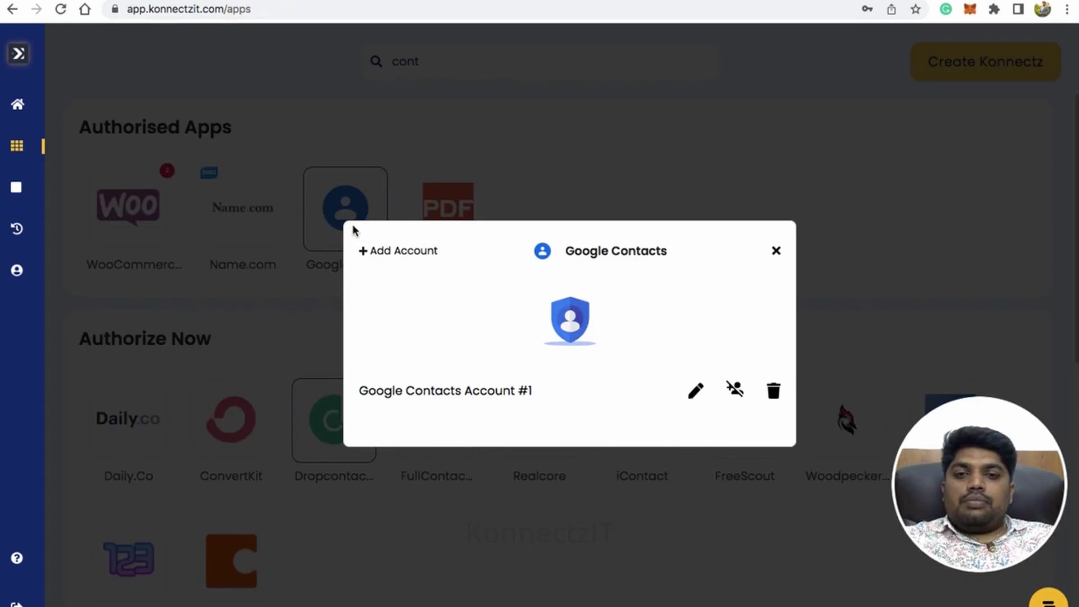
pyautogui.click(402, 253)
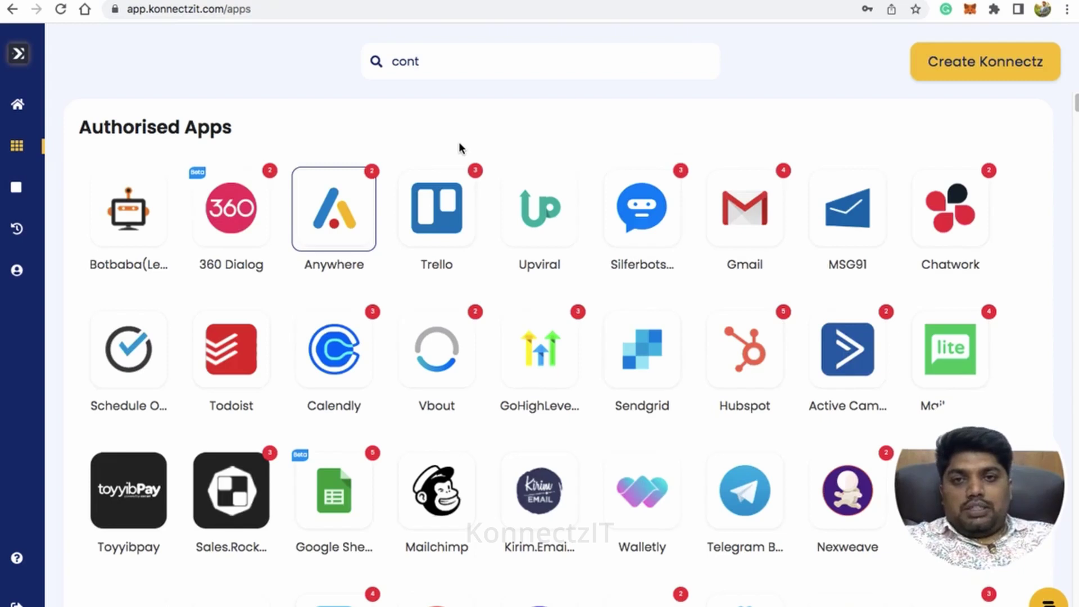
# - Create a new konnect and name it 'Google Sheets to New Google Contact'
pyautogui.click(969, 75)
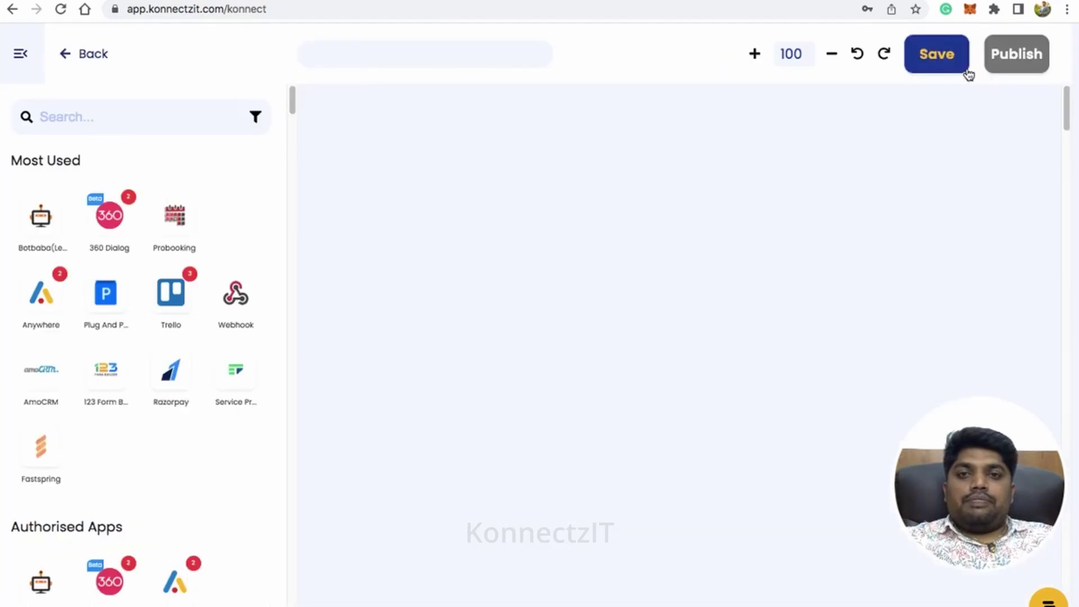
pyautogui.click(413, 64)
pyautogui.write('Google')
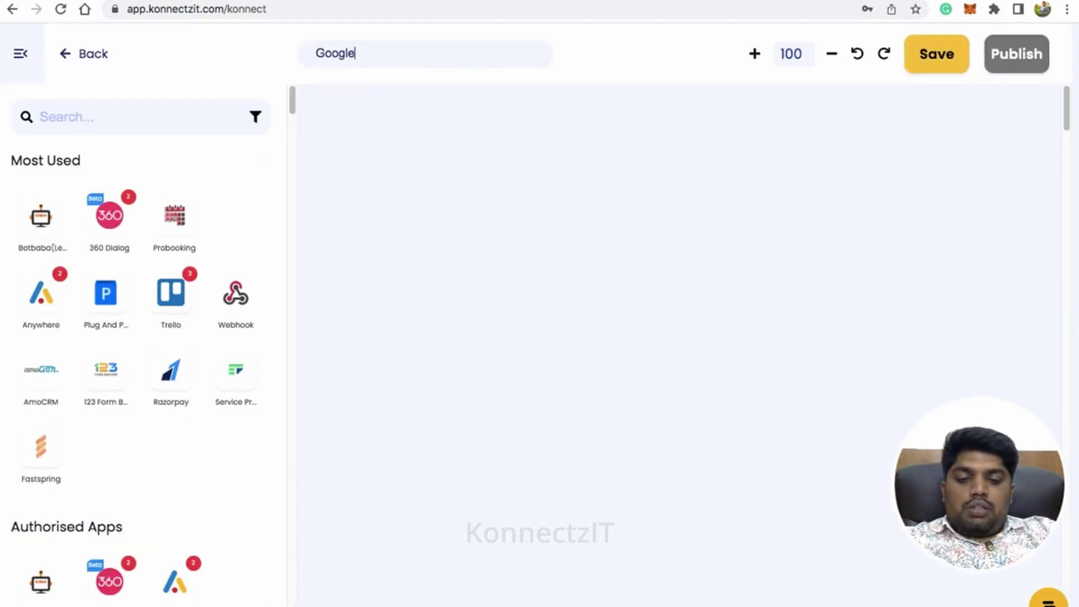
pyautogui.write(' Sheets to ')
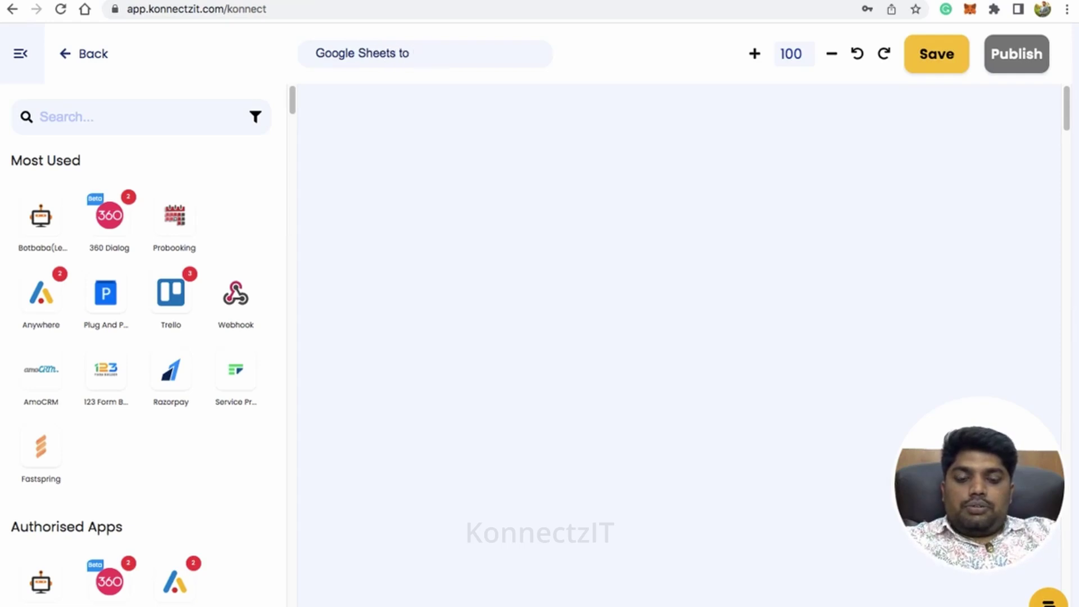
pyautogui.write('New Google Contact')
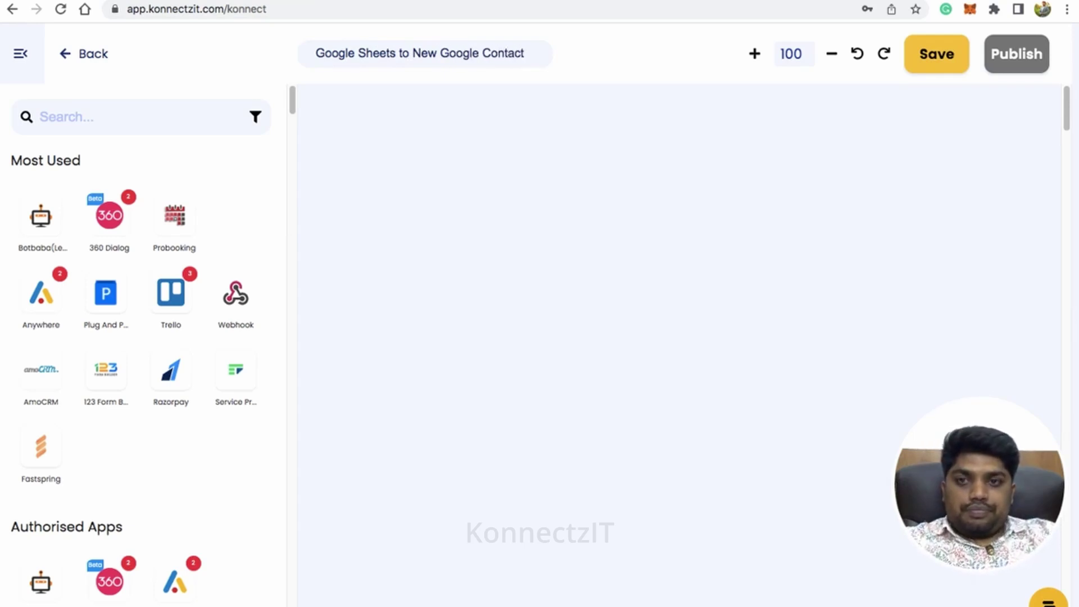
# - Place a Google Sheet step on the canvas, found by searching 'sheet', at the top-left
pyautogui.click(104, 128)
pyautogui.write('s')
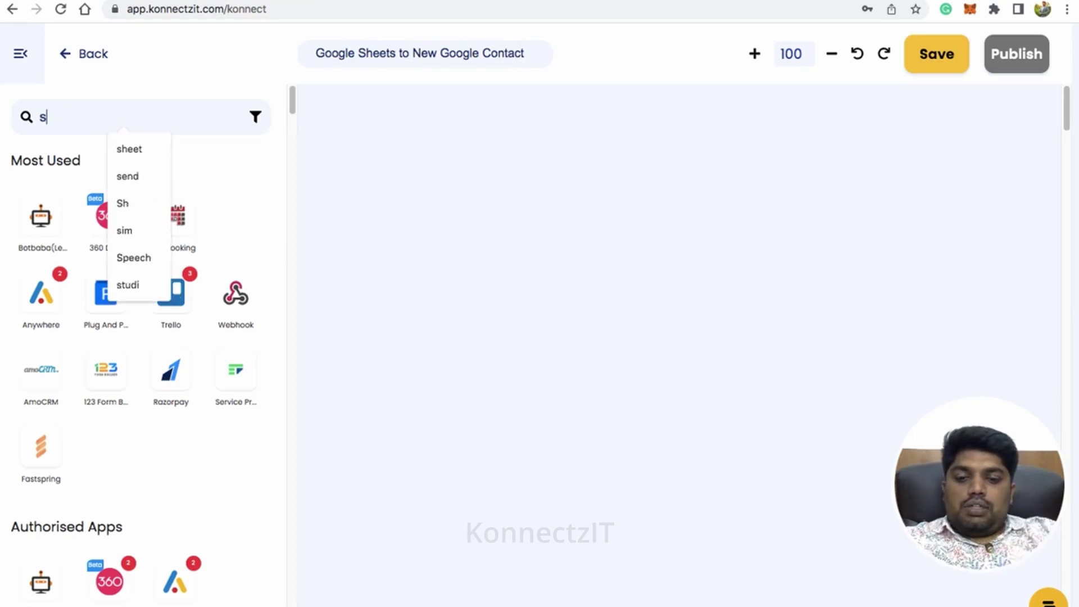
pyautogui.write('heet')
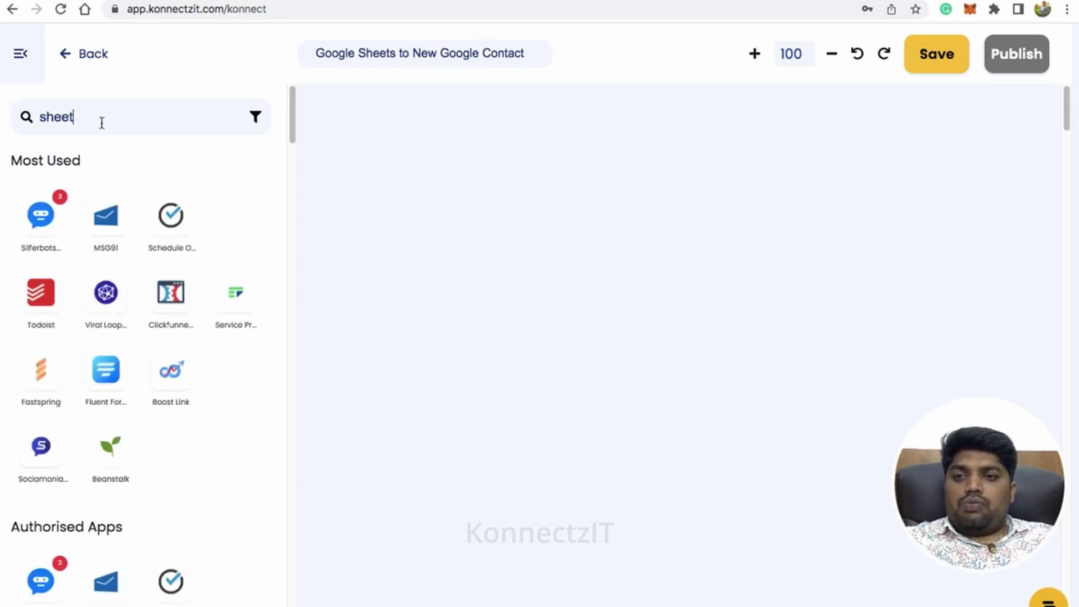
pyautogui.moveTo(43, 202); pyautogui.dragTo(407, 181)
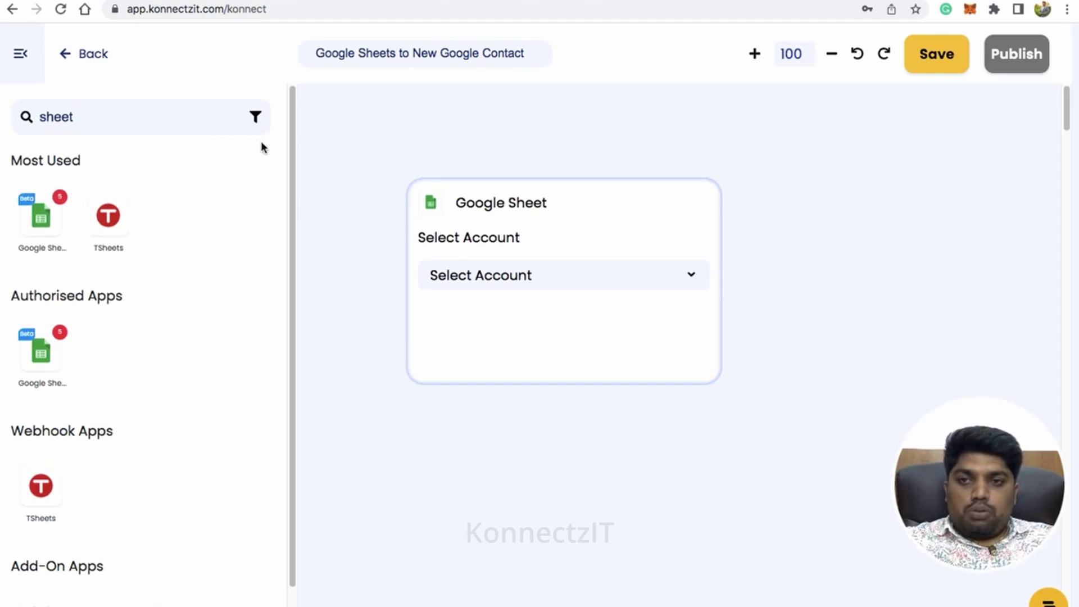
pyautogui.click(31, 65)
pyautogui.moveTo(645, 232); pyautogui.dragTo(304, 163)
# - Set the trigger to Account #5, New Row in Sheet, KonnectzIT Webinar Demo, Webinar Demo 2
pyautogui.click(323, 210)
pyautogui.scroll(-2, 318, 332)
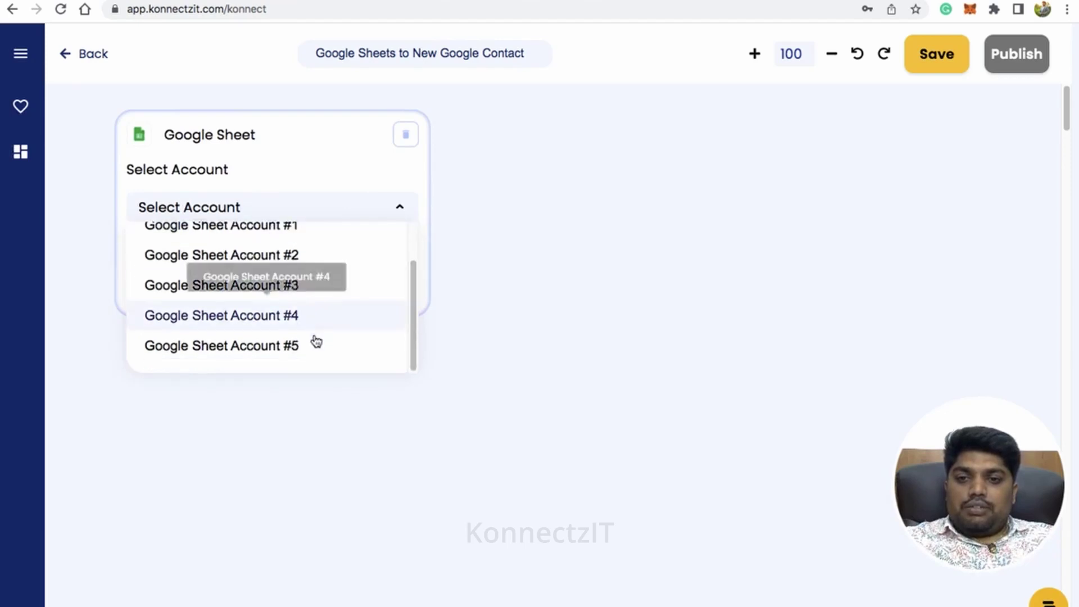
pyautogui.click(312, 341)
pyautogui.click(296, 290)
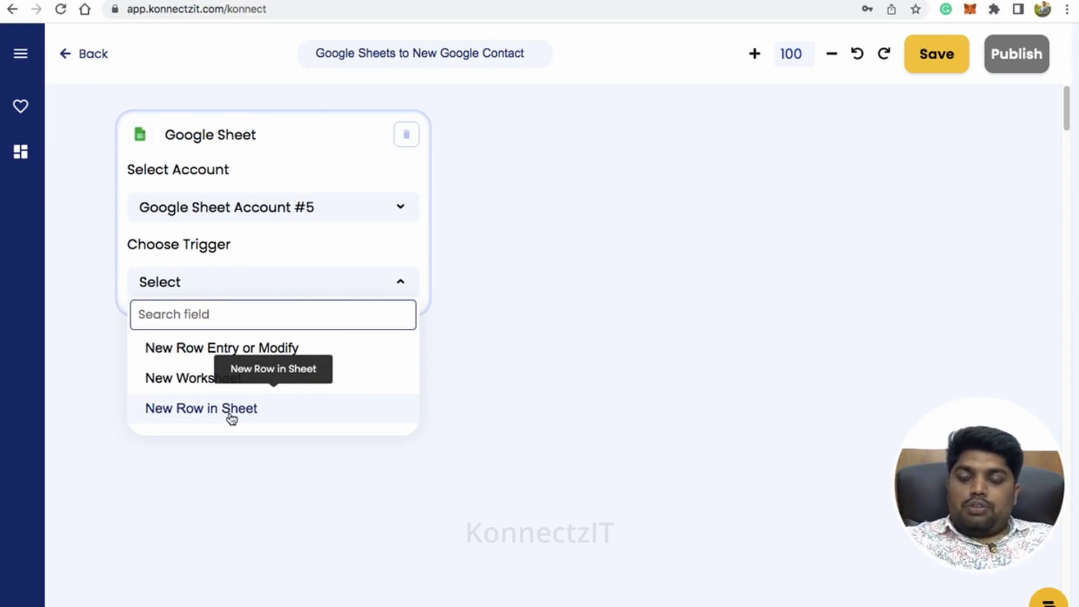
pyautogui.click(231, 417)
pyautogui.click(260, 357)
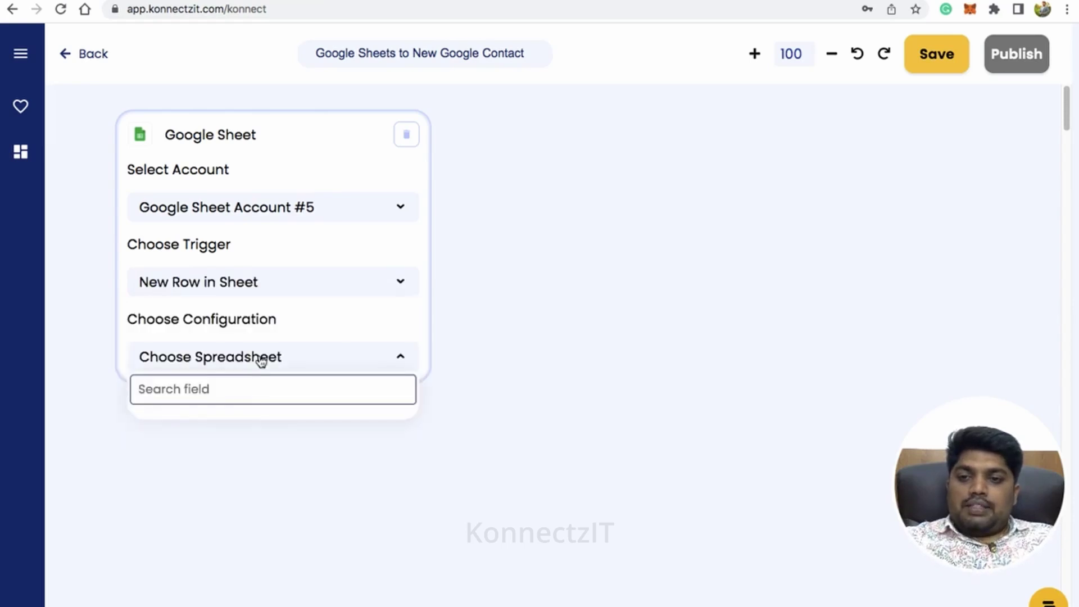
pyautogui.click(260, 425)
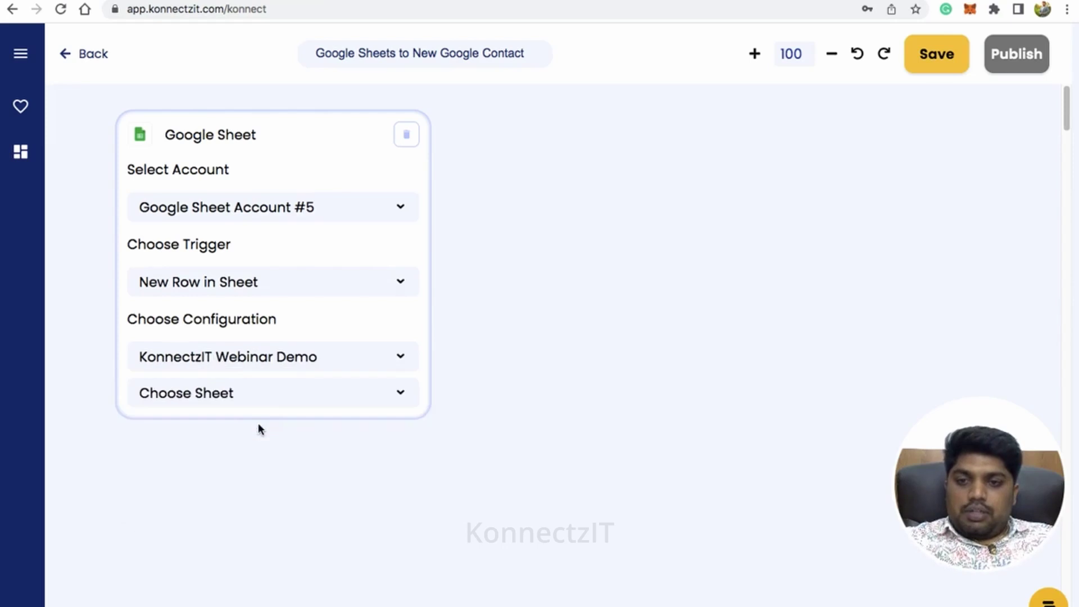
pyautogui.click(267, 392)
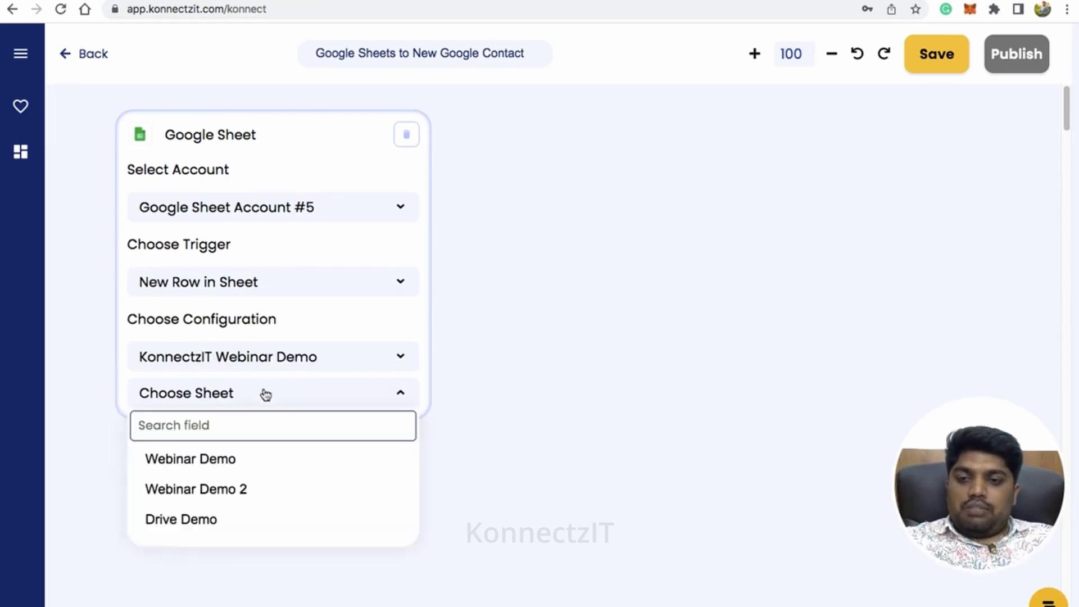
pyautogui.click(223, 494)
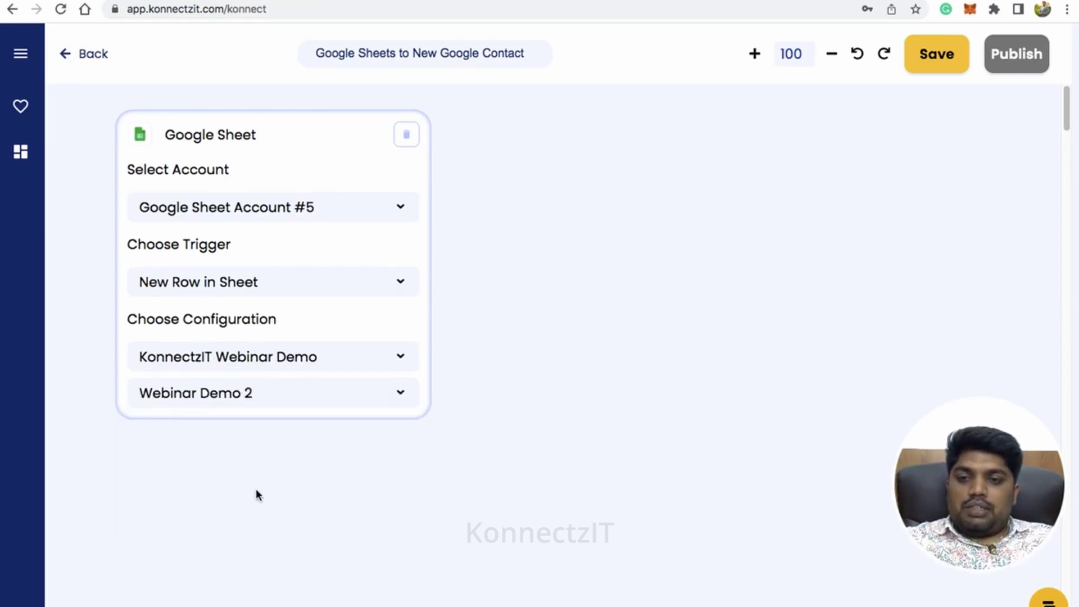
pyautogui.click(268, 476)
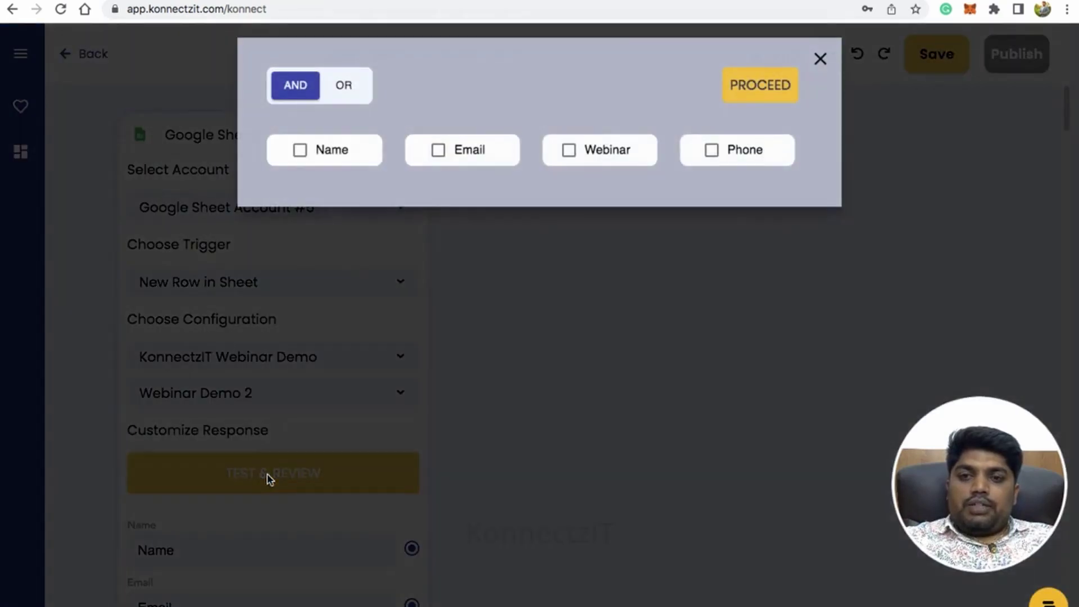
# - Test the trigger on the Name field and continue with the chosen Google account
pyautogui.click(331, 156)
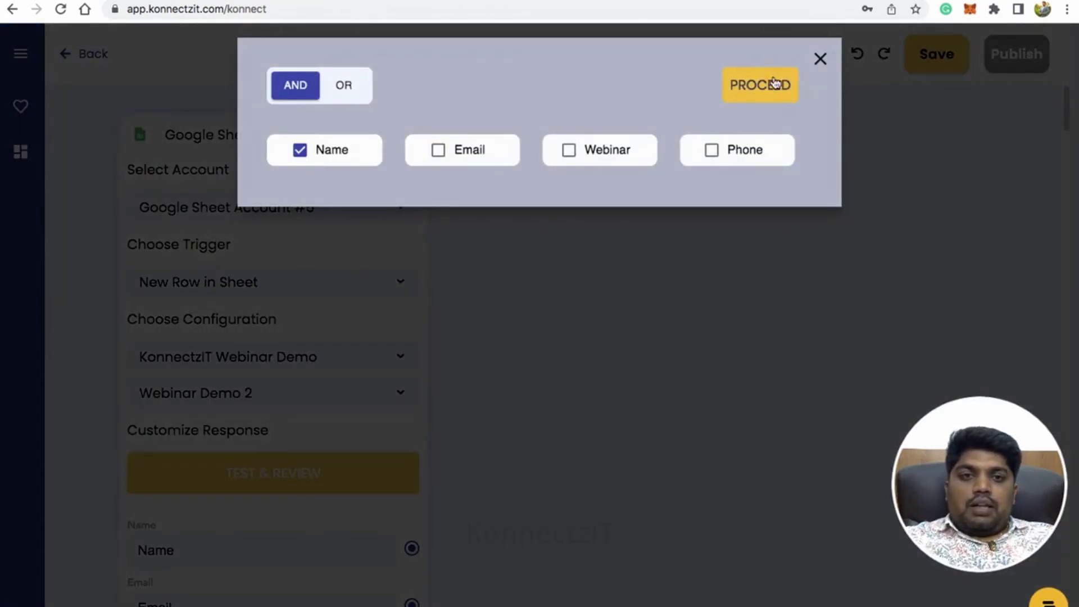
pyautogui.click(768, 87)
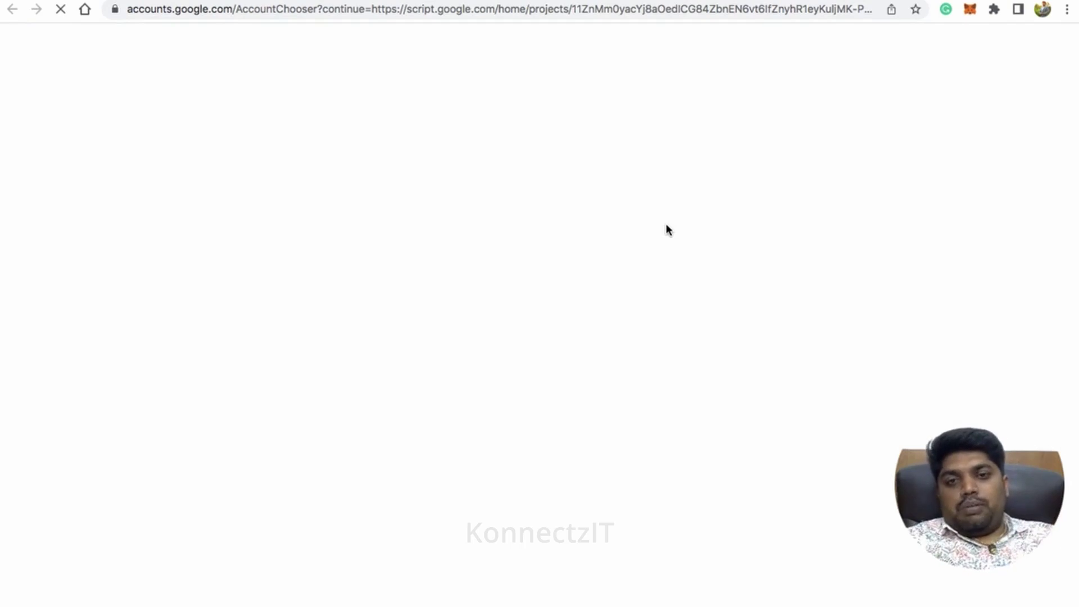
pyautogui.click(484, 287)
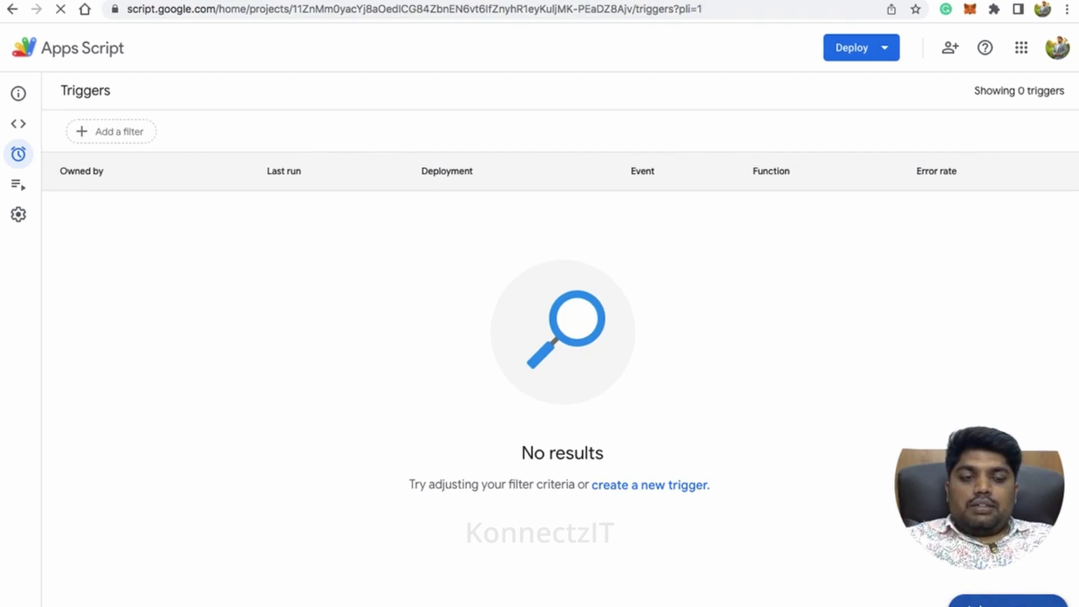
# - Add and save an On change trigger with immediate failure notifications
pyautogui.click(1007, 600)
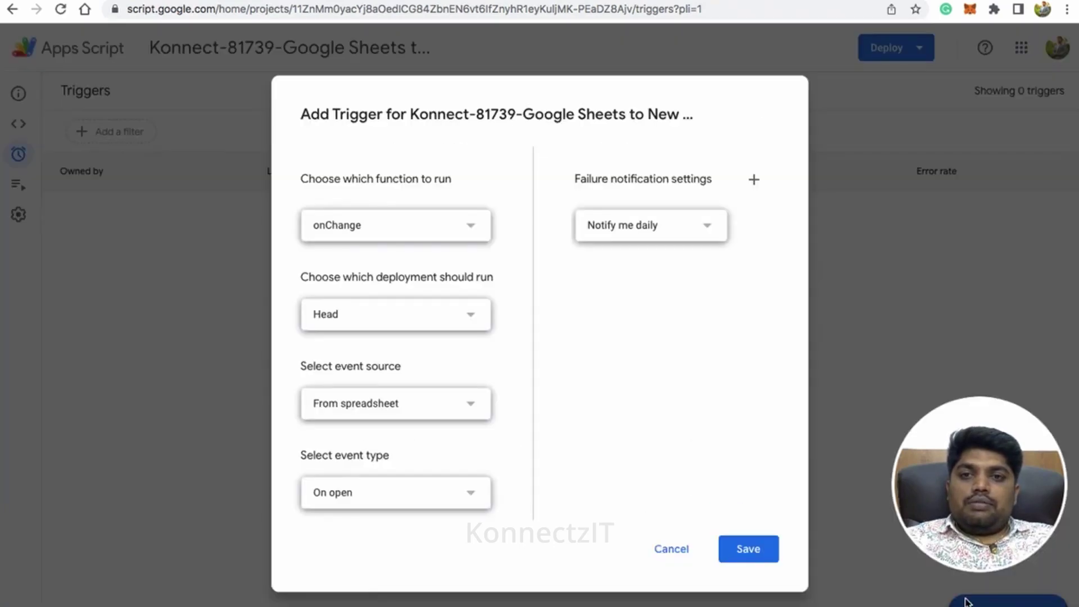
pyautogui.click(460, 494)
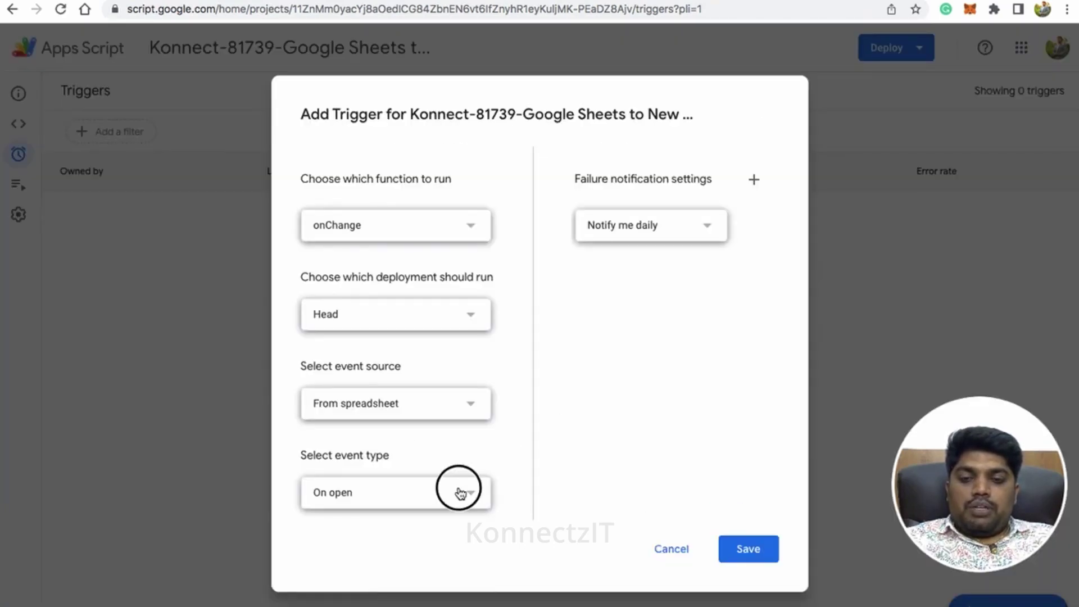
pyautogui.click(397, 560)
pyautogui.click(704, 220)
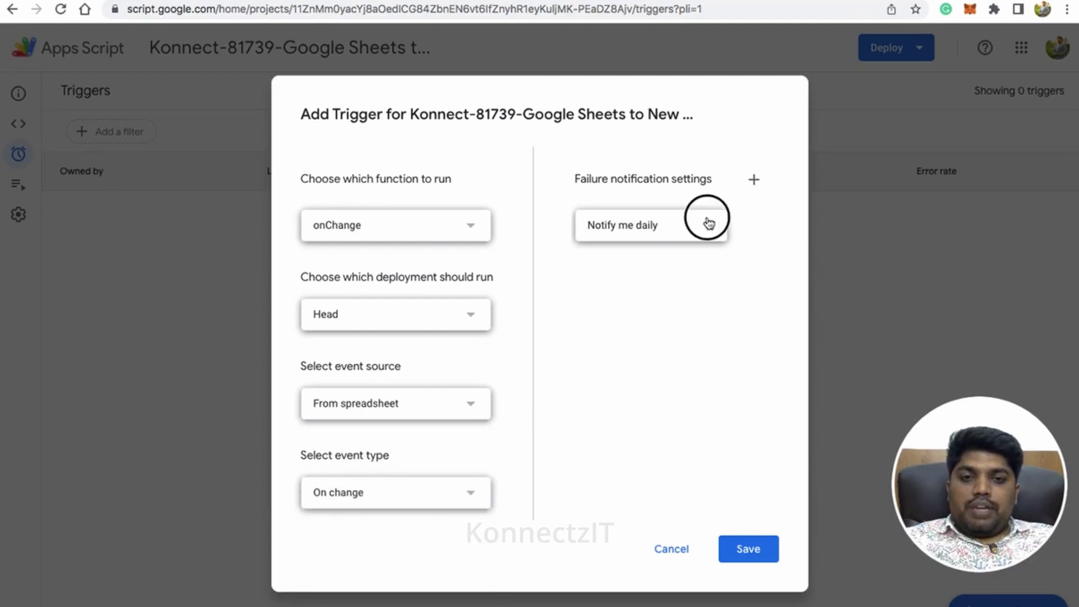
pyautogui.click(634, 161)
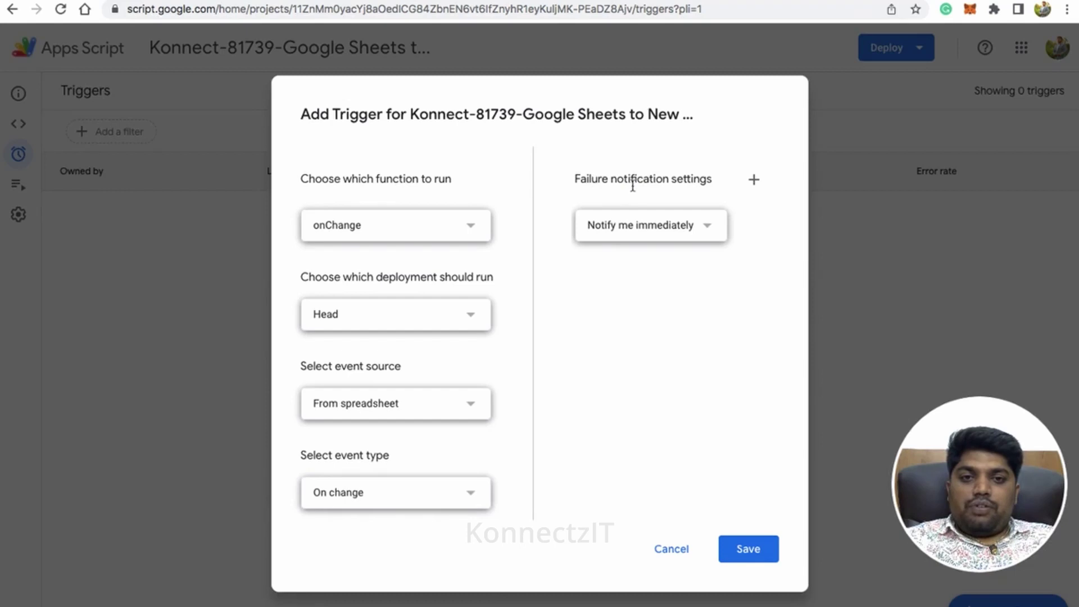
pyautogui.click(748, 549)
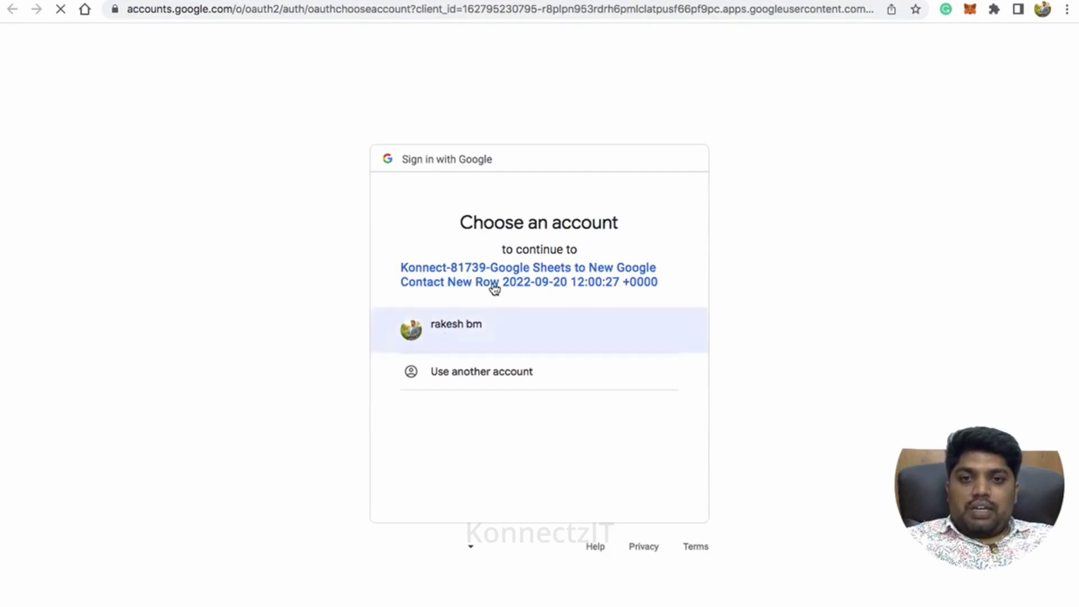
# - Authorise the unverified script with the Google account and allow its requested access
pyautogui.click(481, 328)
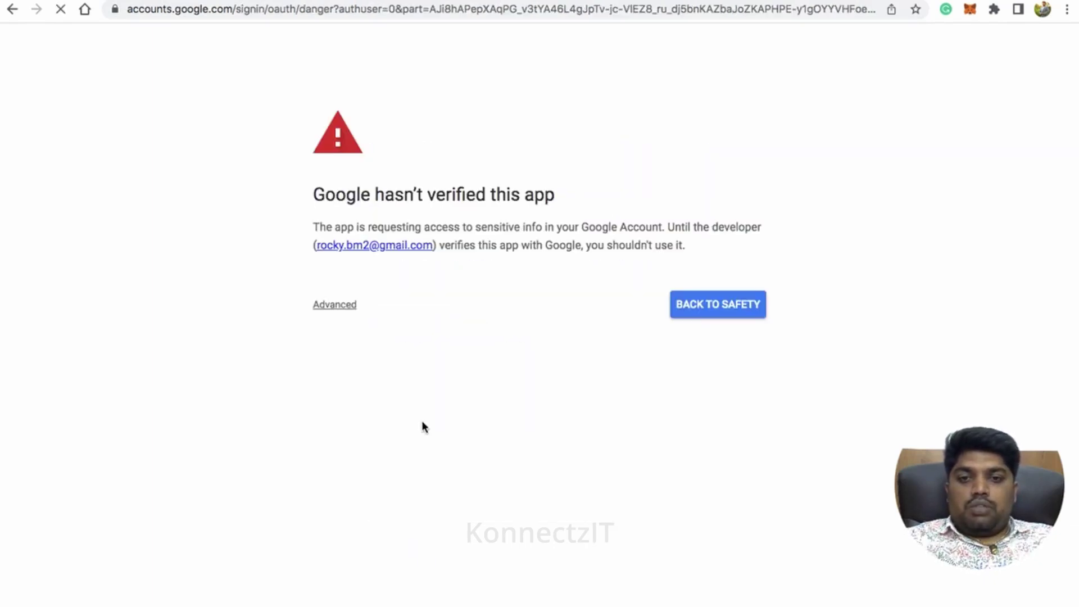
pyautogui.click(333, 309)
pyautogui.click(372, 400)
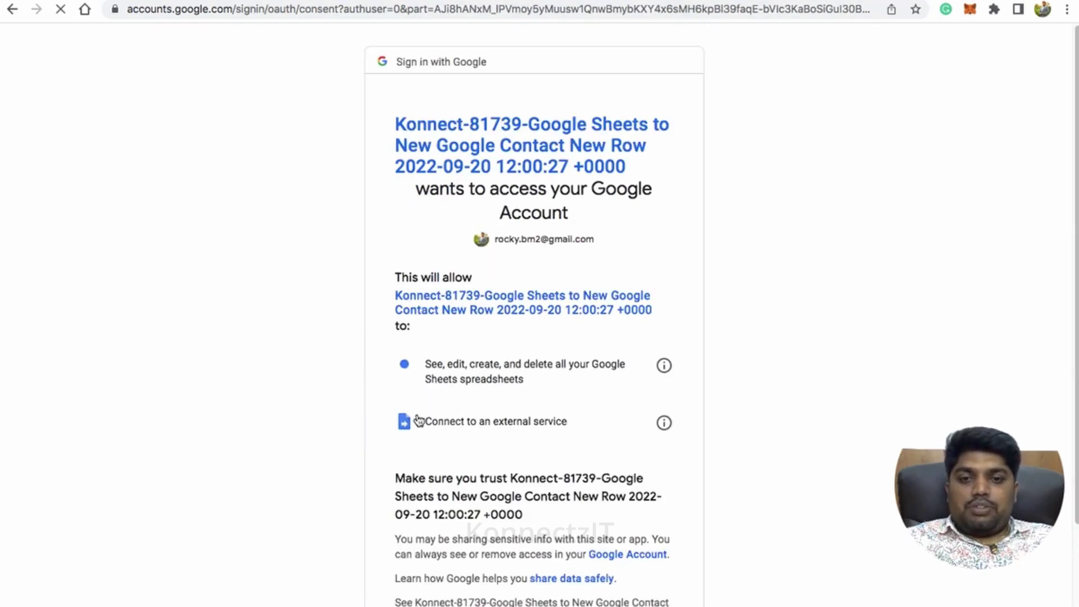
pyautogui.scroll(-5, 608, 430)
pyautogui.click(621, 533)
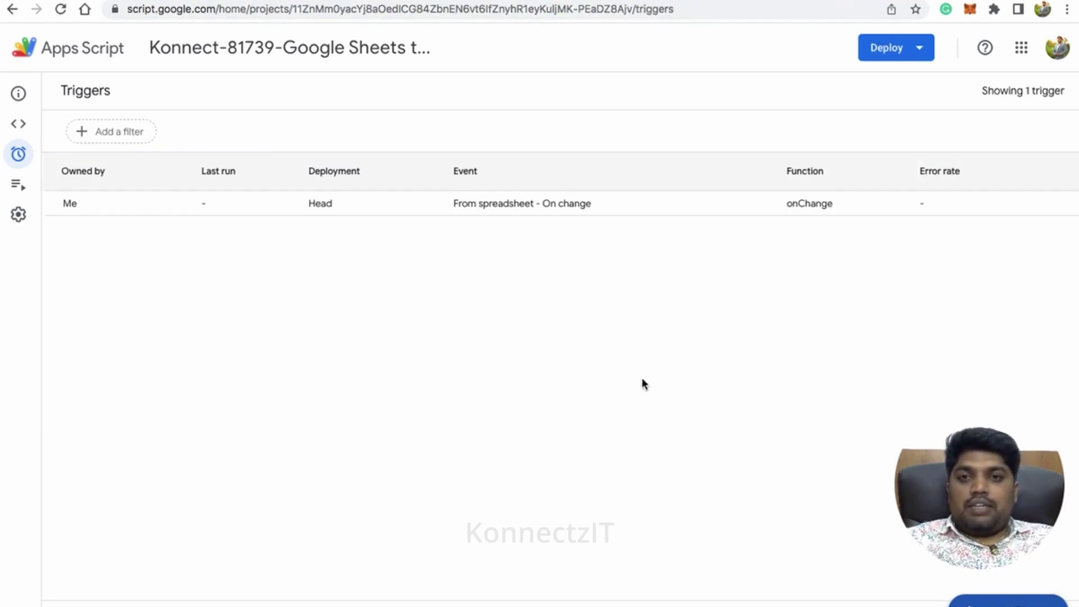
# - Return to the KonnectzIT konnect editor and adjust the canvas zoom
pyautogui.hotkey('ctrl', 'Tab')
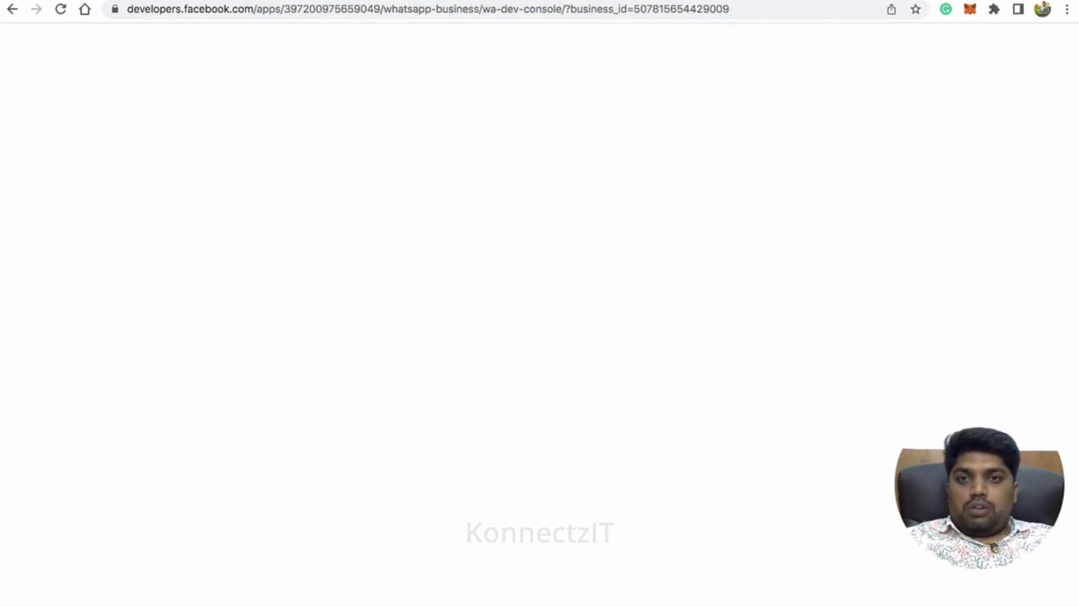
pyautogui.hotkey('ctrl', 'Tab')
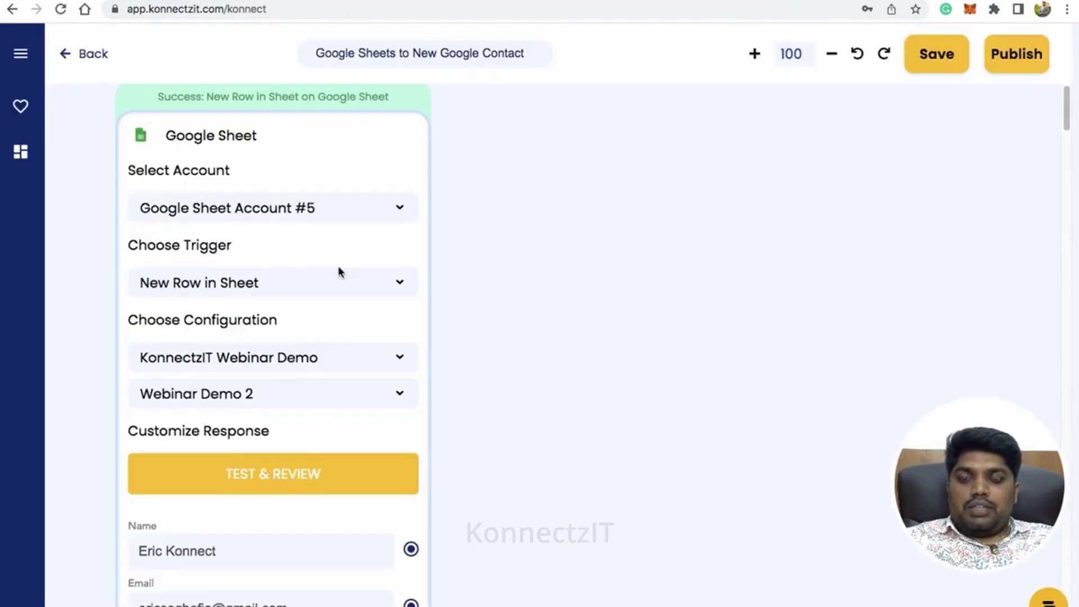
pyautogui.scroll(-5, 340, 304)
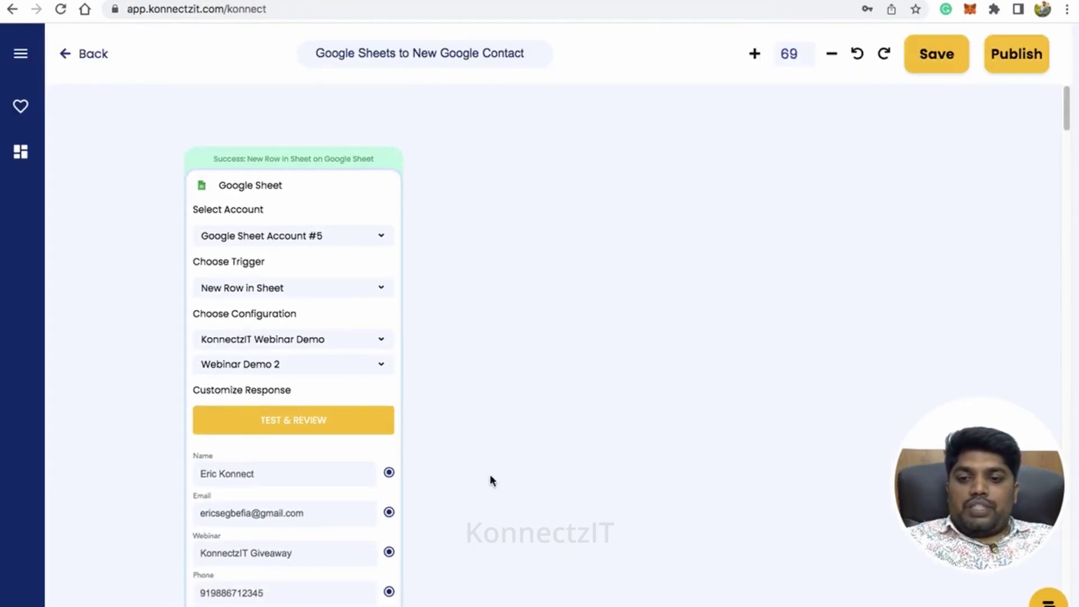
pyautogui.scroll(2, 354, 426)
pyautogui.scroll(1, 354, 426)
# - Check the first sample row at A2 in the spreadsheet, then go back to KonnectzIT
pyautogui.hotkey('ctrl', 'Tab')
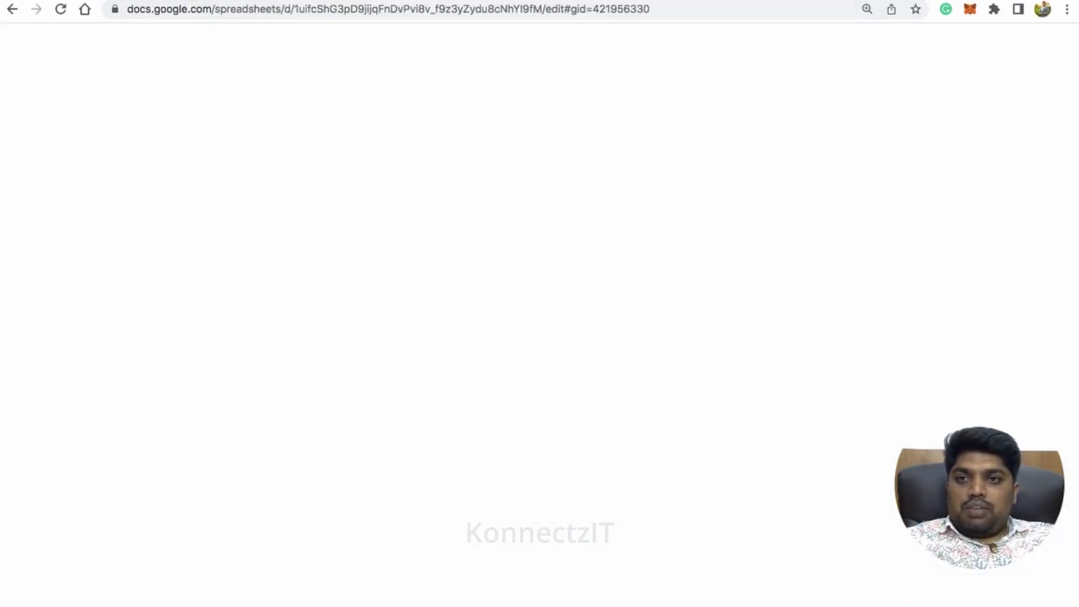
pyautogui.click(111, 174)
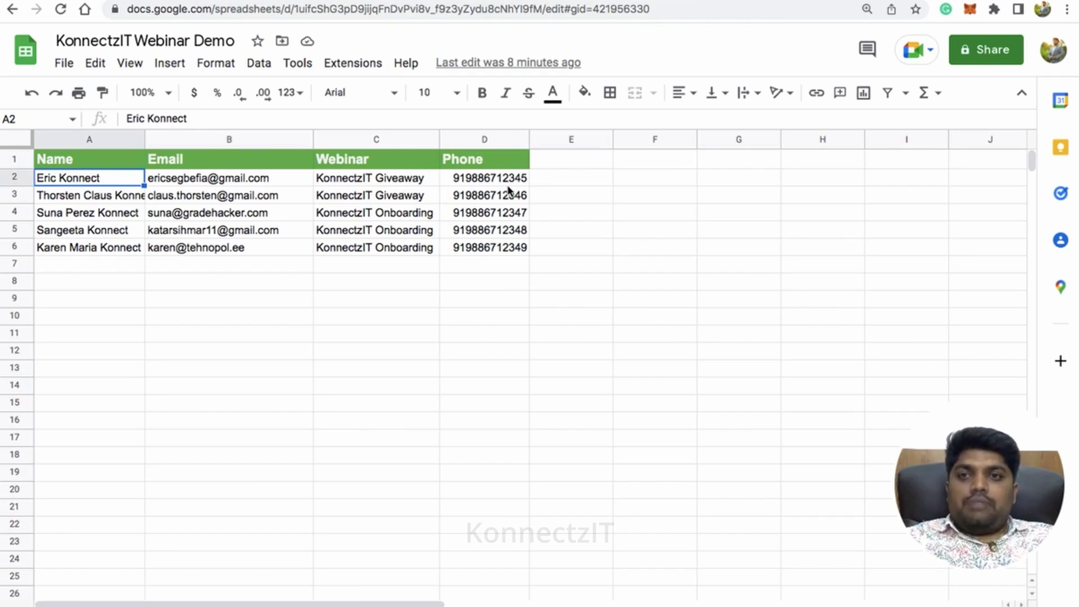
pyautogui.hotkey('ctrl', 'shift', 'Tab')
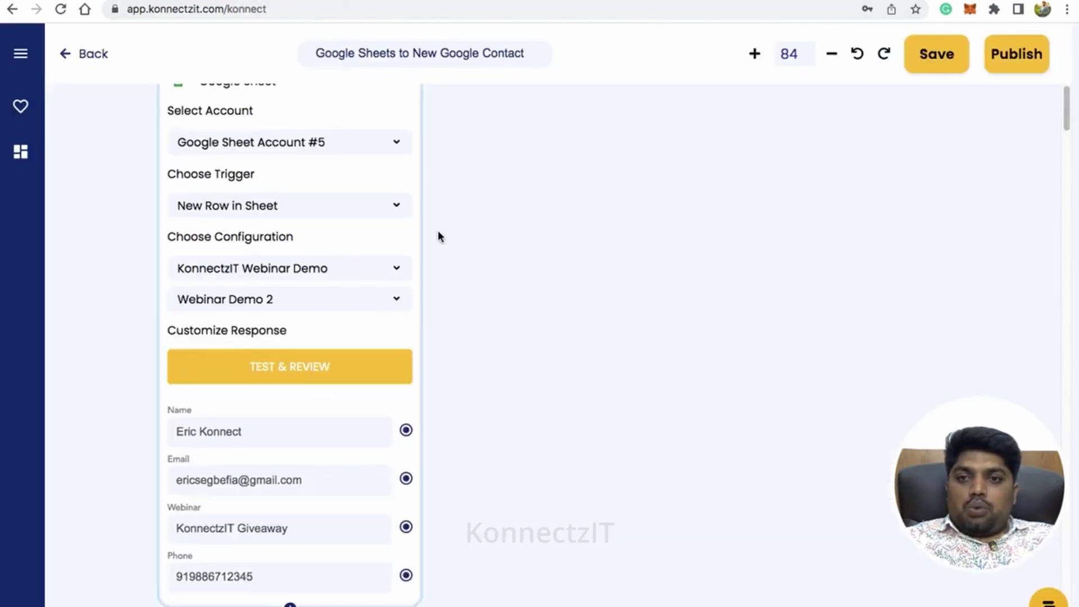
pyautogui.scroll(-3, 437, 234)
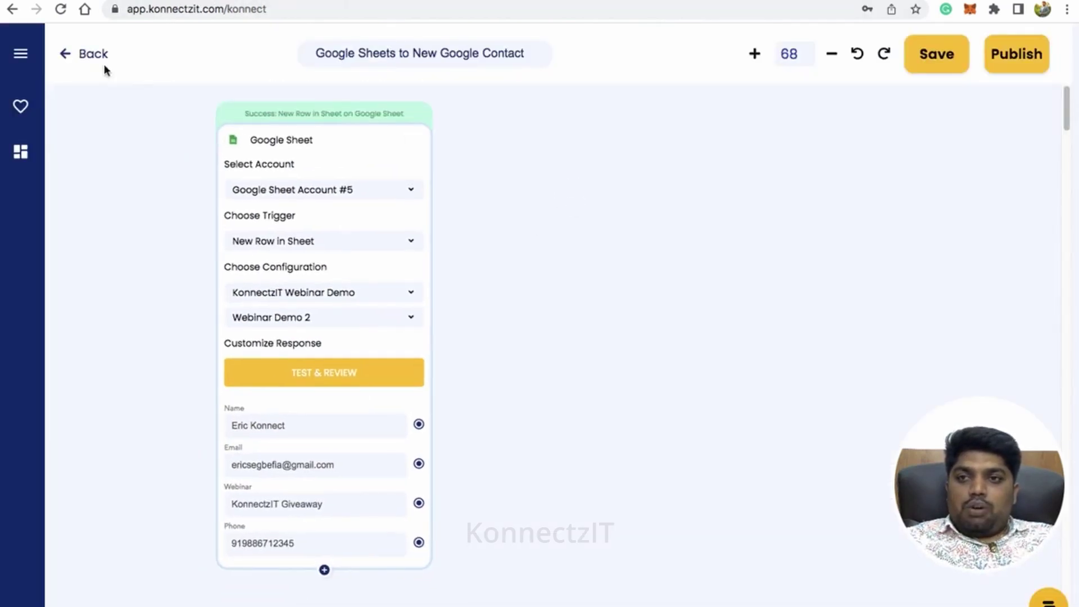
# - Drag Google Contacts, found by searching 'conta', onto the canvas beside the Google Sheet trigger
pyautogui.click(20, 53)
pyautogui.click(78, 115)
pyautogui.write('conta')
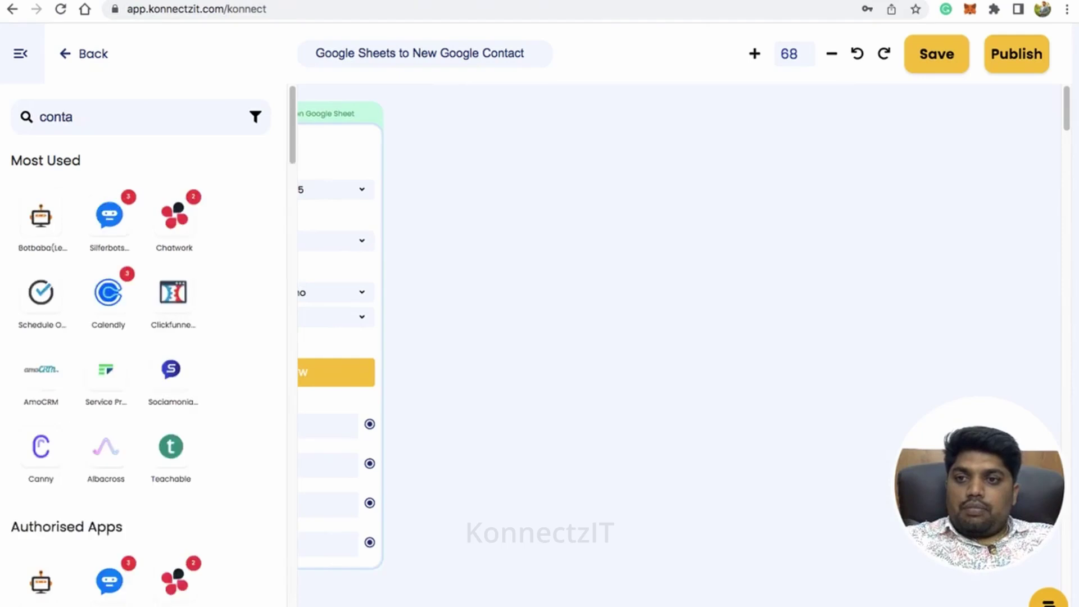
pyautogui.moveTo(42, 214); pyautogui.dragTo(534, 163)
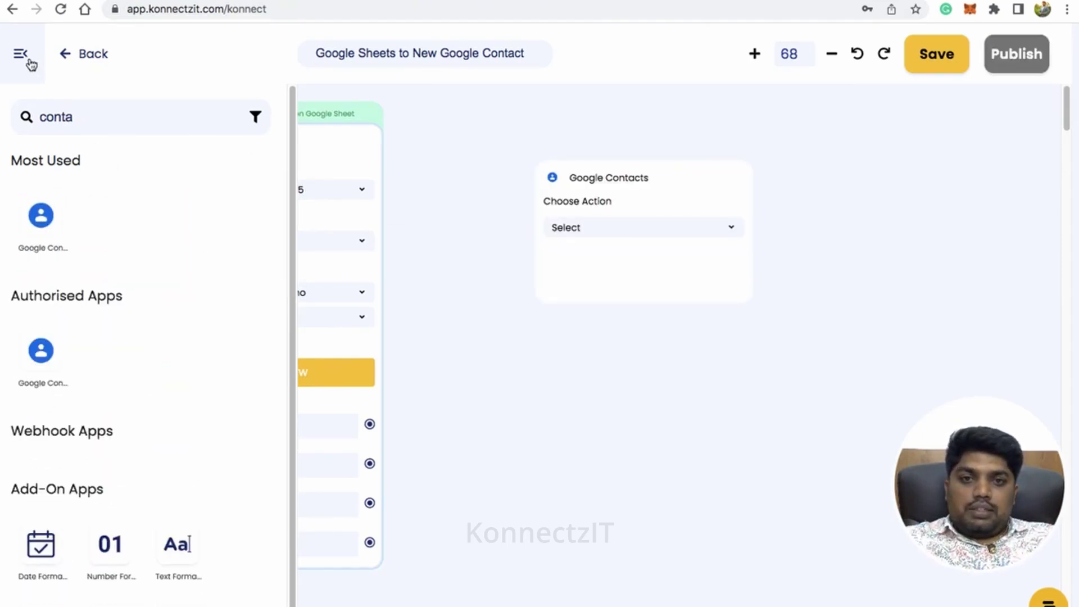
pyautogui.click(29, 60)
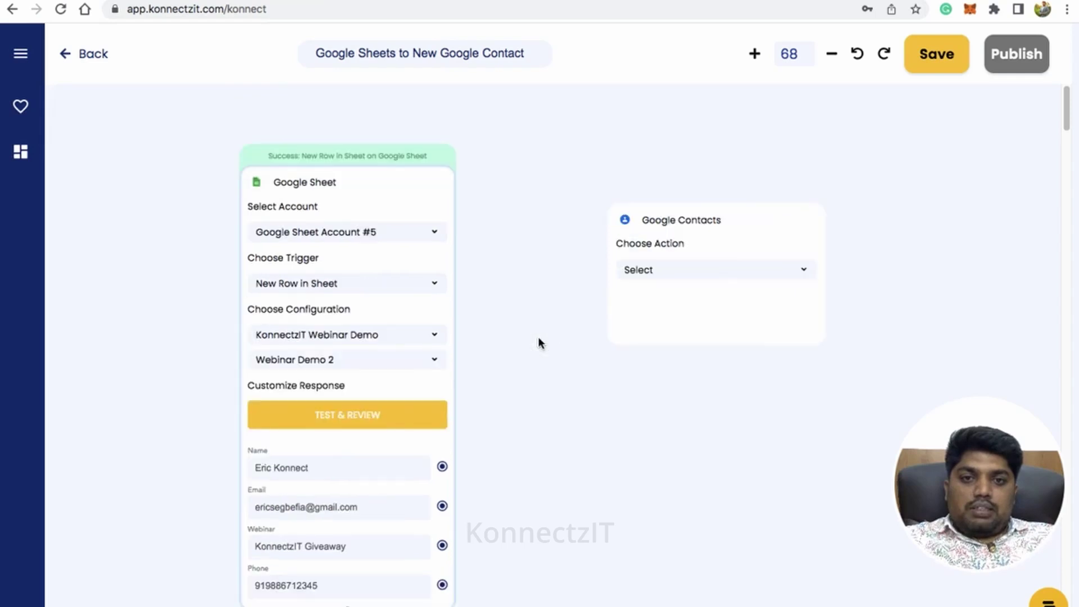
pyautogui.moveTo(690, 217); pyautogui.dragTo(636, 176)
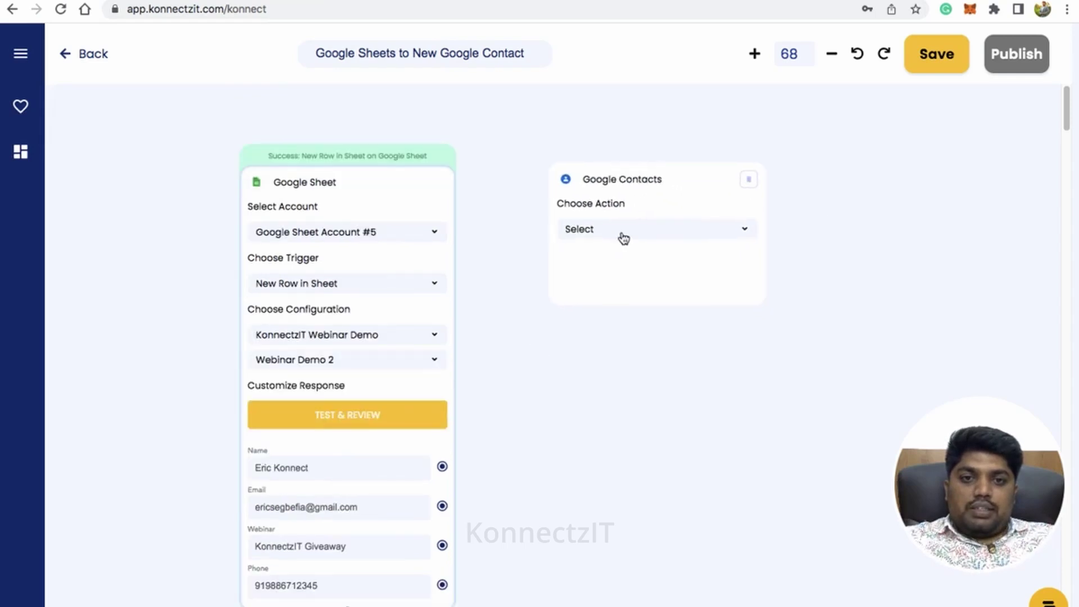
# - Choose Create Contact from the Google Contacts action list
pyautogui.click(623, 238)
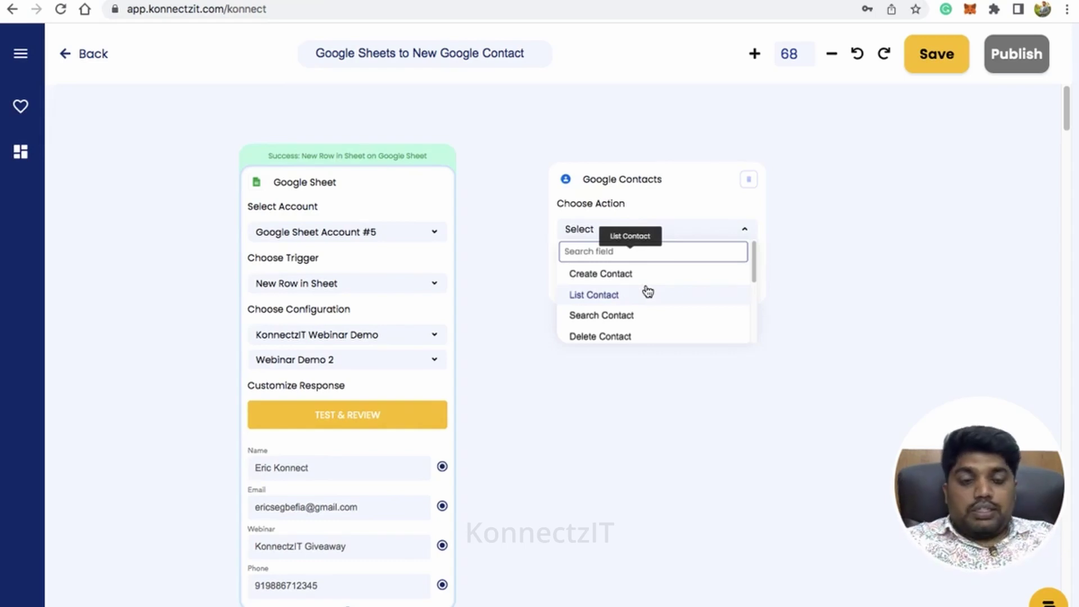
pyautogui.scroll(-1, 652, 301)
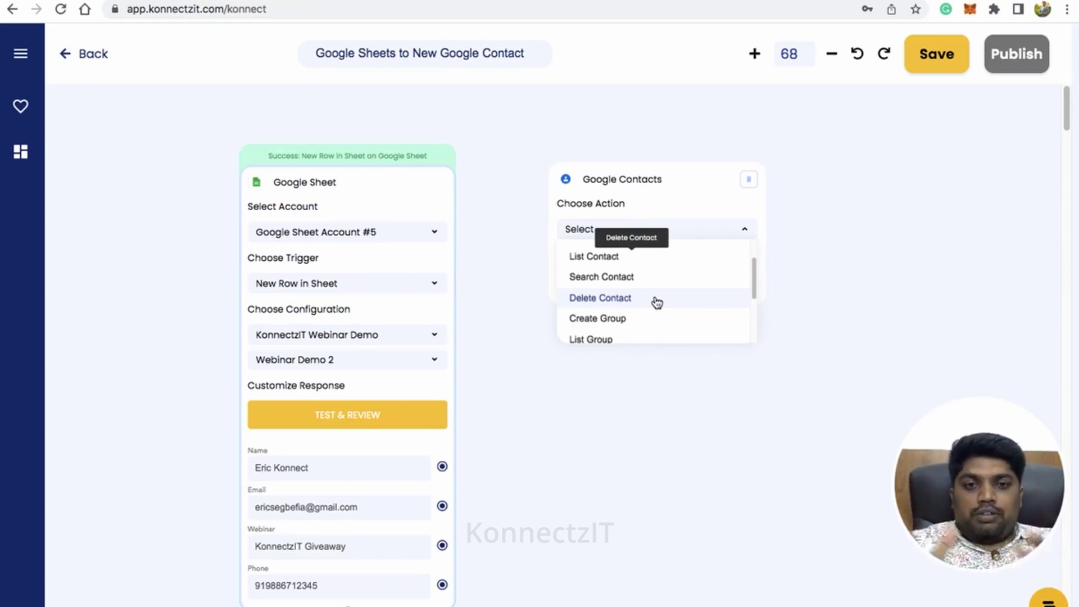
pyautogui.scroll(-3, 656, 302)
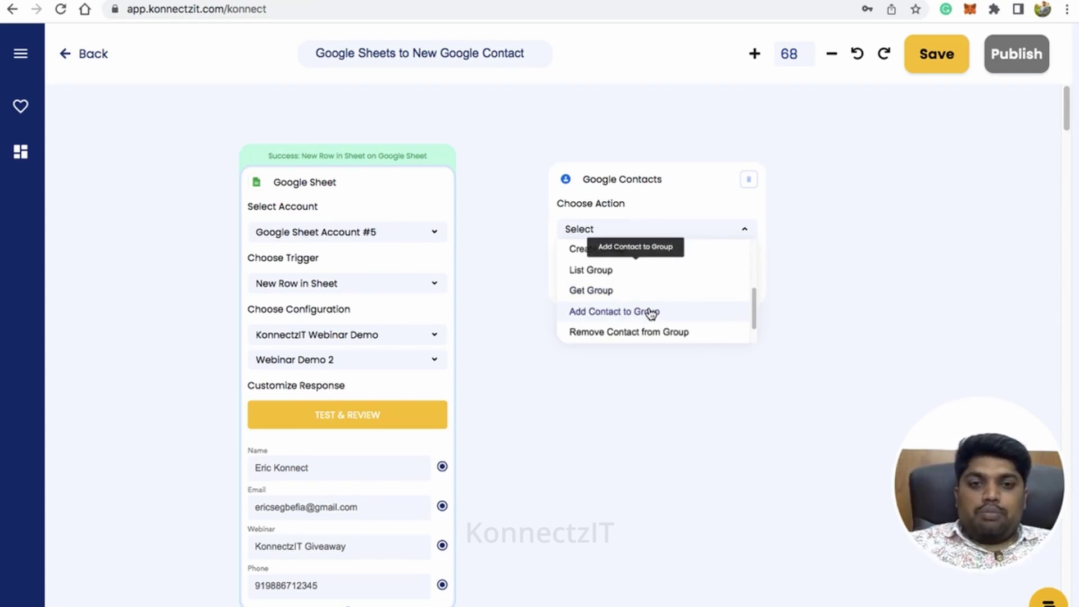
pyautogui.scroll(5, 665, 279)
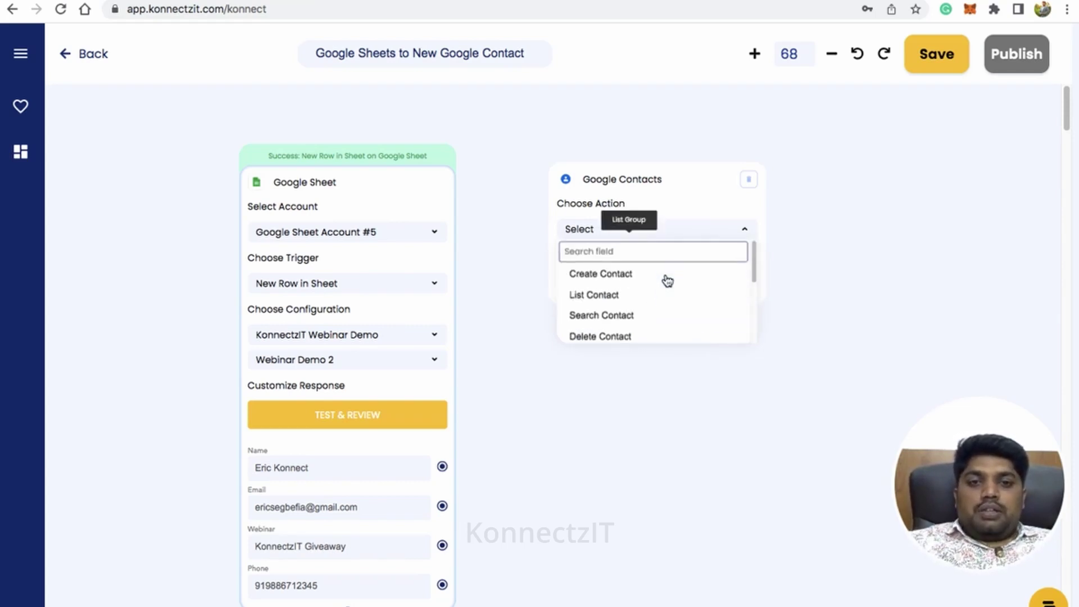
pyautogui.click(638, 273)
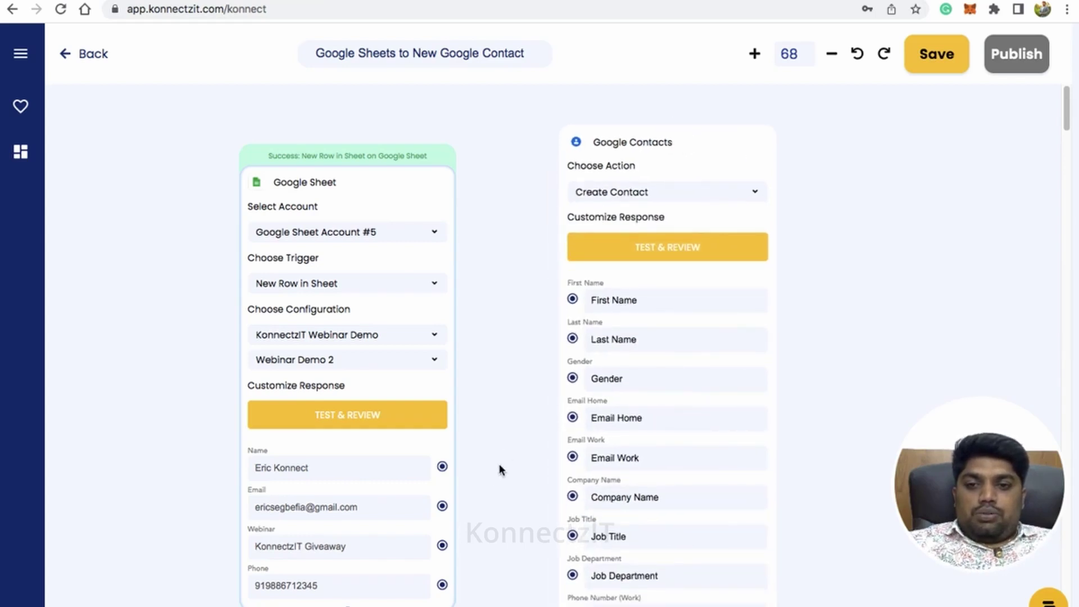
# - Link Name→First Name, Email→Email Home, Webinar→Company Name, Phone→Phone Number (Work)
pyautogui.moveTo(443, 466); pyautogui.dragTo(569, 302)
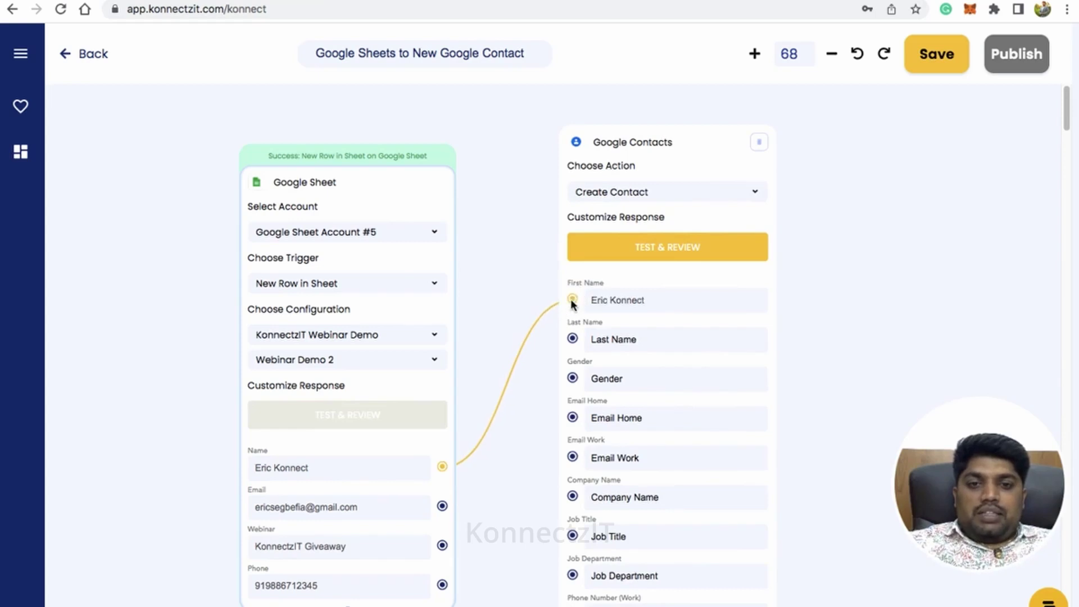
pyautogui.moveTo(442, 505); pyautogui.dragTo(572, 418)
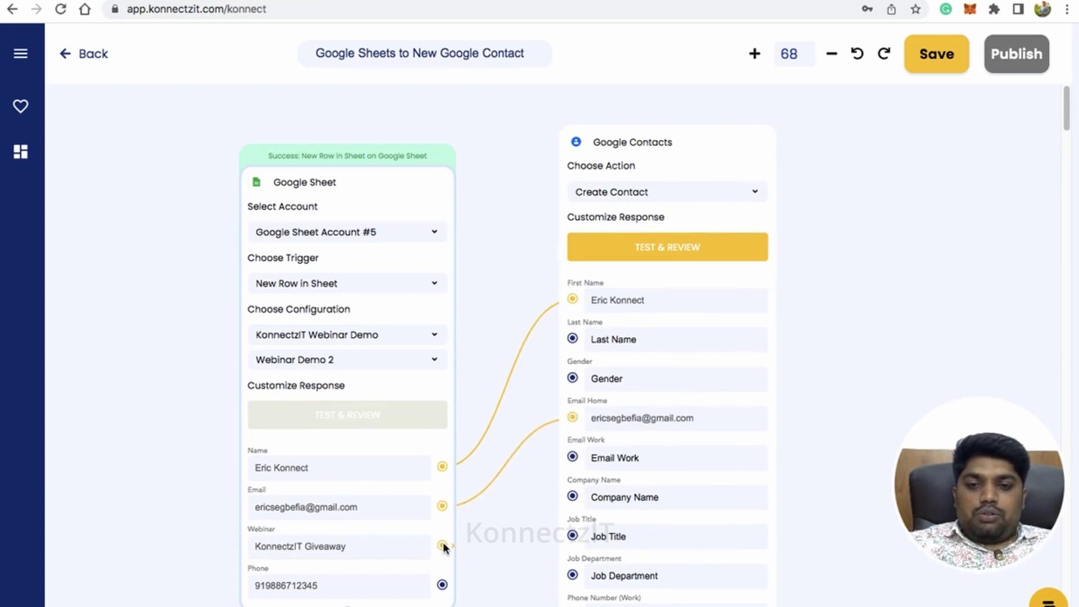
pyautogui.moveTo(442, 545); pyautogui.dragTo(573, 497)
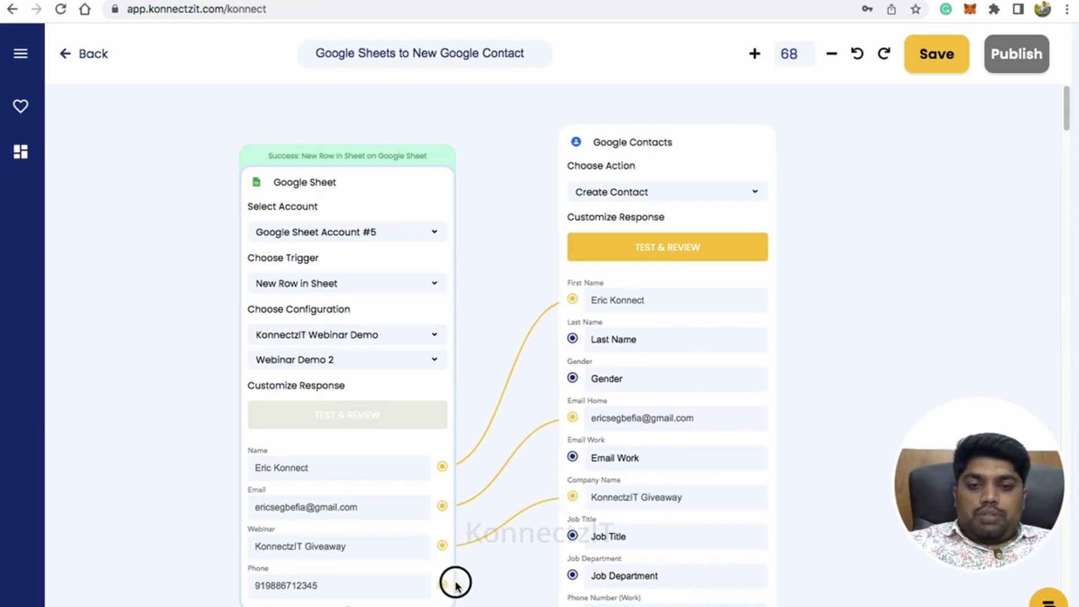
pyautogui.moveTo(442, 585); pyautogui.dragTo(572, 605)
pyautogui.scroll(-5, 686, 483)
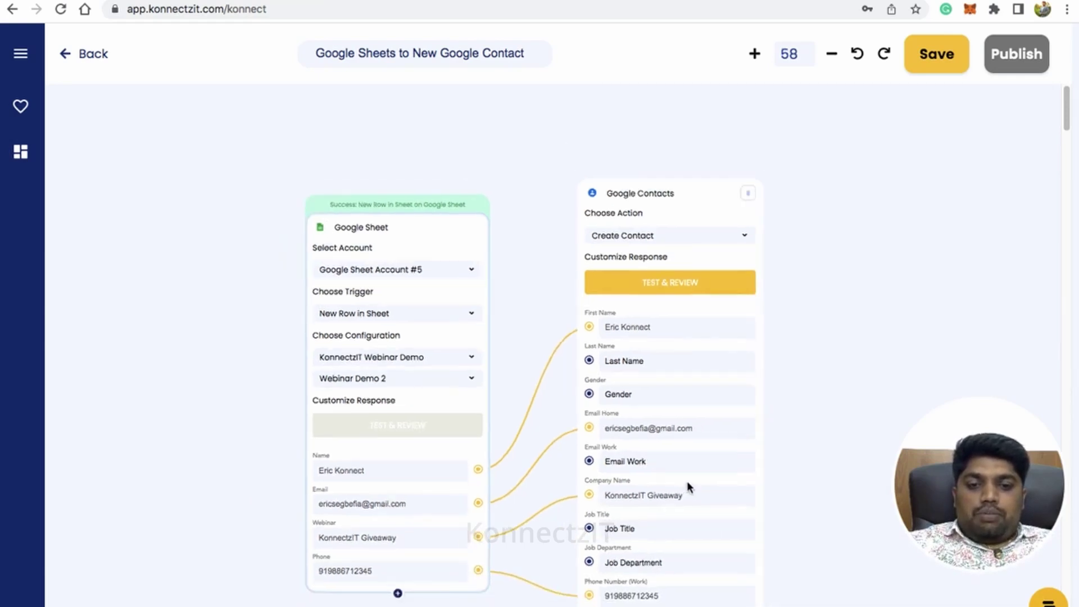
pyautogui.moveTo(799, 450); pyautogui.dragTo(742, 455)
pyautogui.moveTo(748, 352); pyautogui.dragTo(787, 352)
pyautogui.scroll(2, 787, 352)
pyautogui.moveTo(785, 281); pyautogui.dragTo(808, 317)
# - Test the Create Contact step with the sample row, then check the result in Google Contacts
pyautogui.click(621, 234)
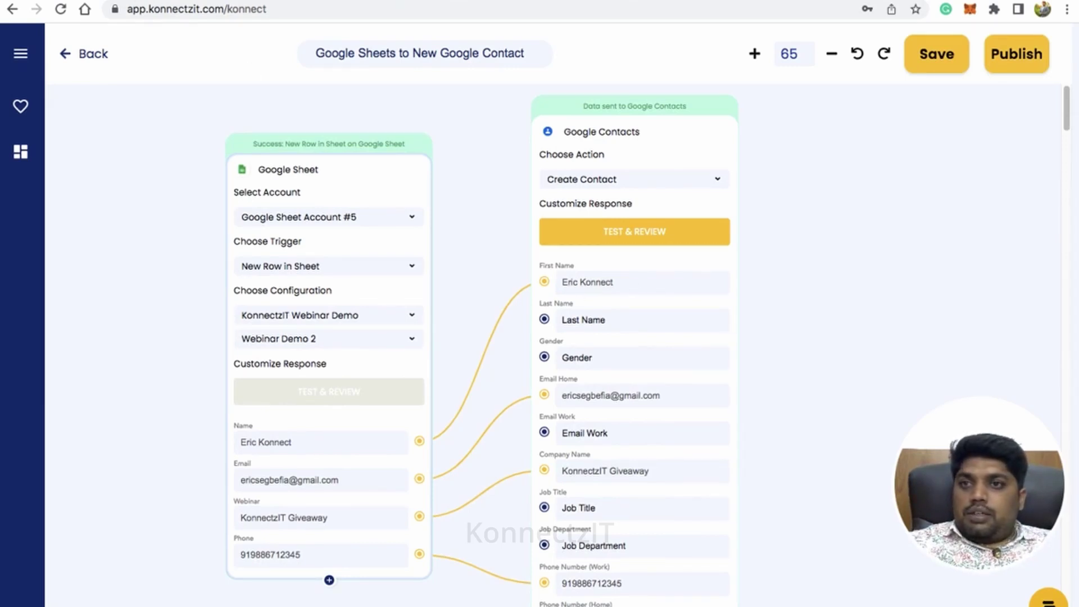
pyautogui.hotkey('ctrl', 'Tab')
# - Search Google Contacts for the first-row contact and confirm its company and Work phone
pyautogui.click(286, 53)
pyautogui.write('eric')
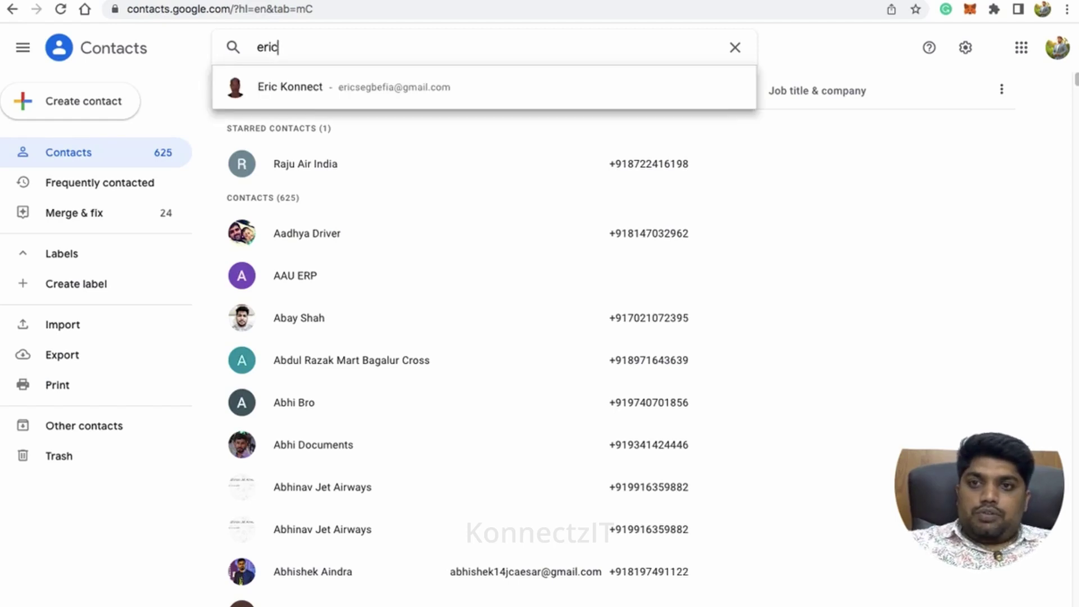
pyautogui.click(295, 86)
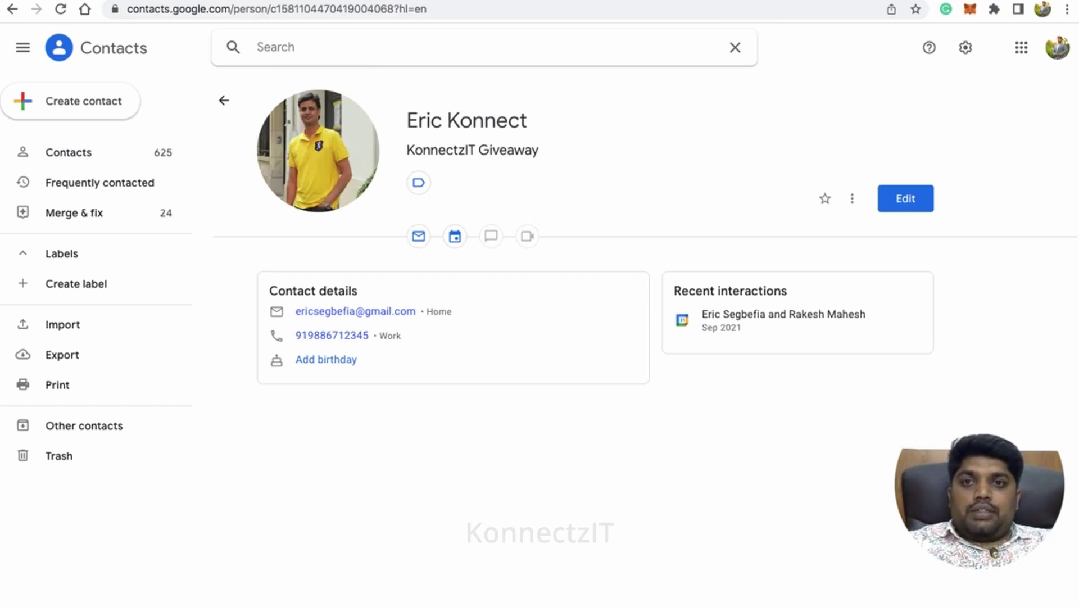
pyautogui.click(419, 1)
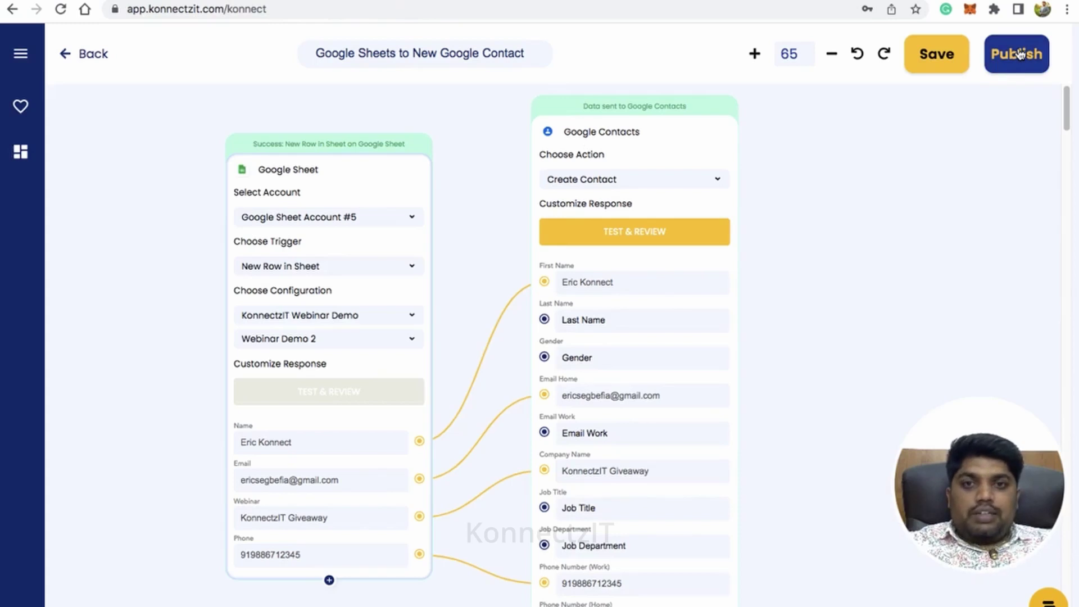
# - Publish the Google Sheets to New Google Contact konnect and dismiss the success message
pyautogui.click(1020, 54)
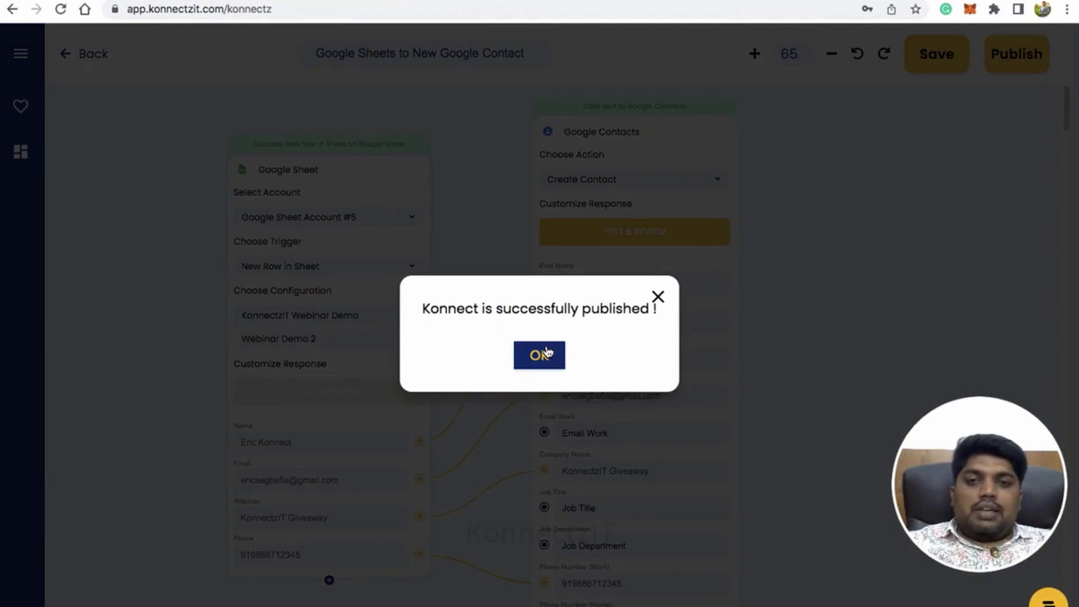
pyautogui.click(548, 352)
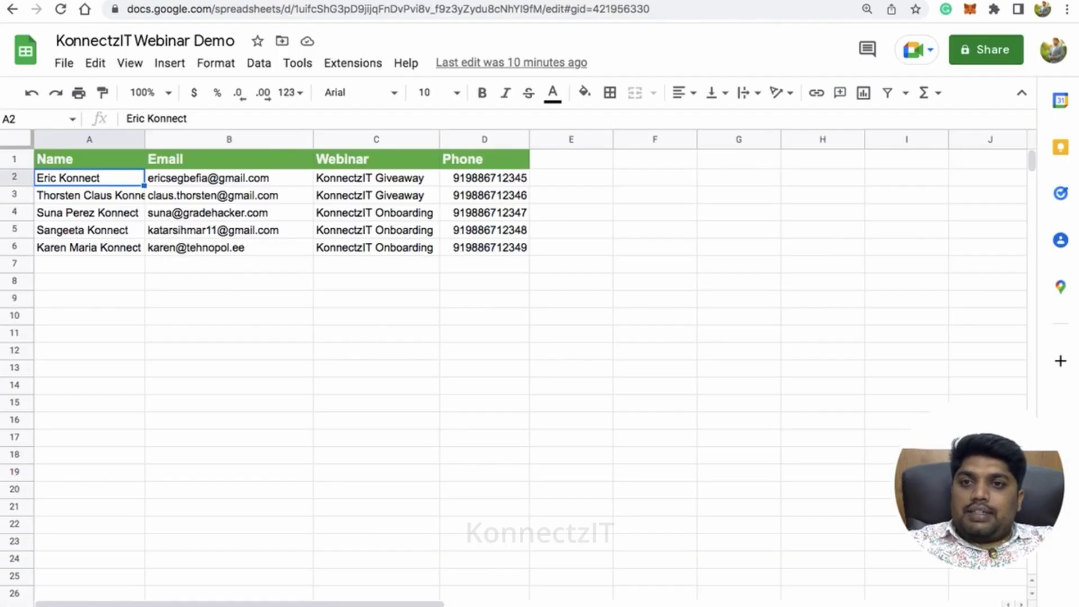
# - Enter the new contact's full name in A7 and e-mail address in B7, fixing typos
pyautogui.click(119, 264)
pyautogui.write('John Konnr')
pyautogui.write('c')
pyautogui.press('BackSpace')
pyautogui.press('BackSpace')
pyautogui.write('ect')
pyautogui.press('Tab')
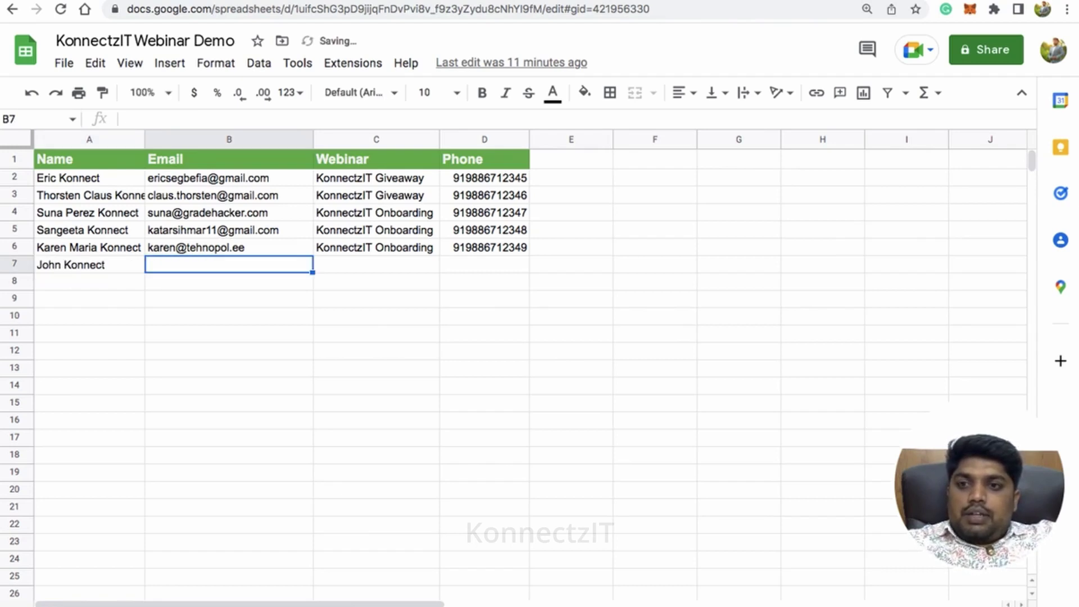
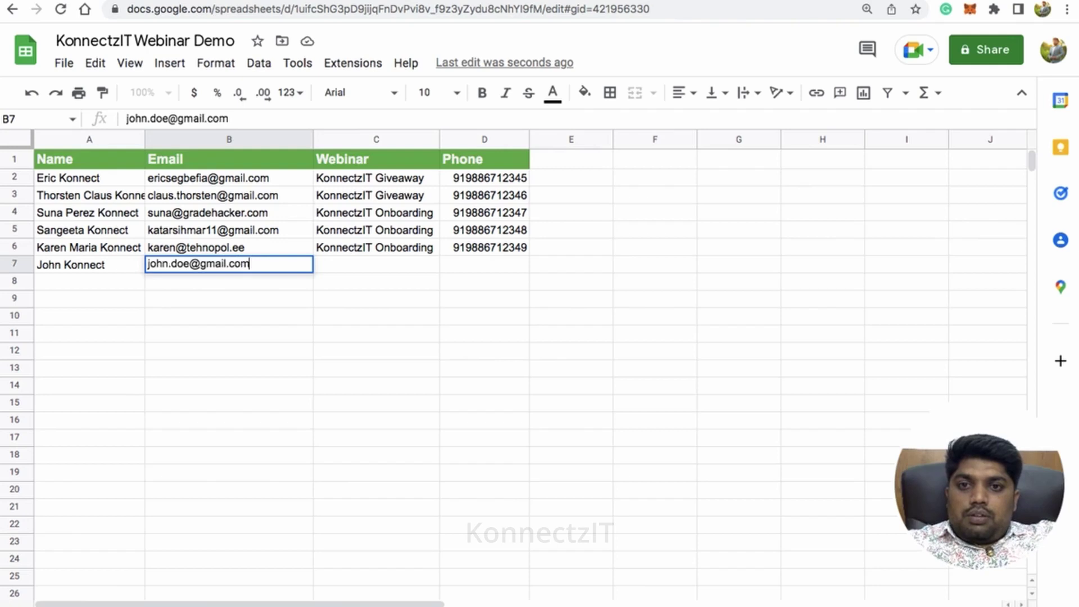
pyautogui.press('Tab')
# - Fill C7 with webinar KonnectzIT and D7 with the contact's phone number
pyautogui.write('KonnectzIT')
pyautogui.press('Tab')
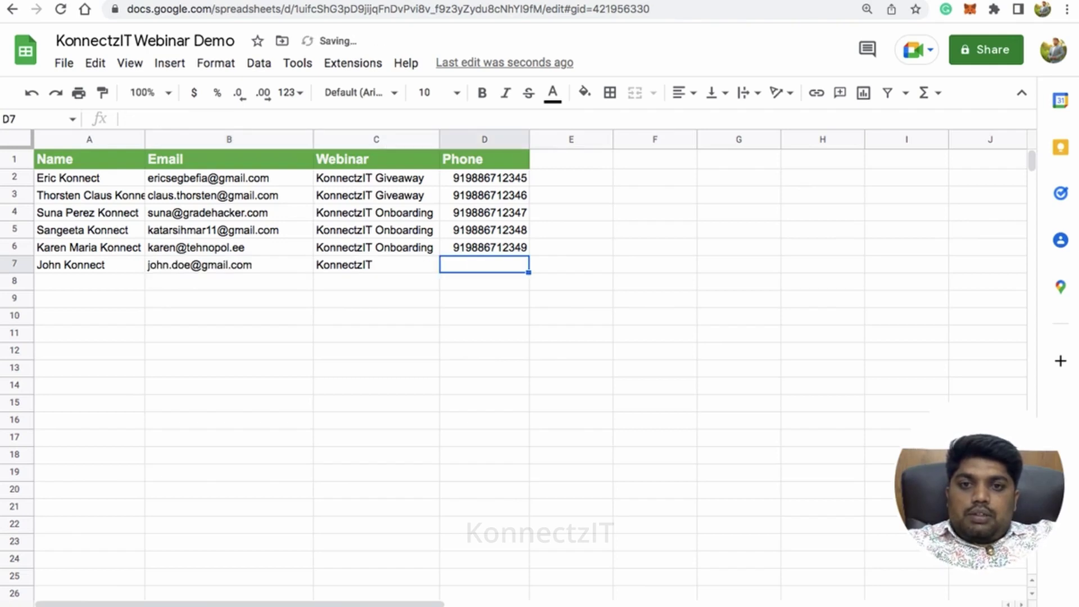
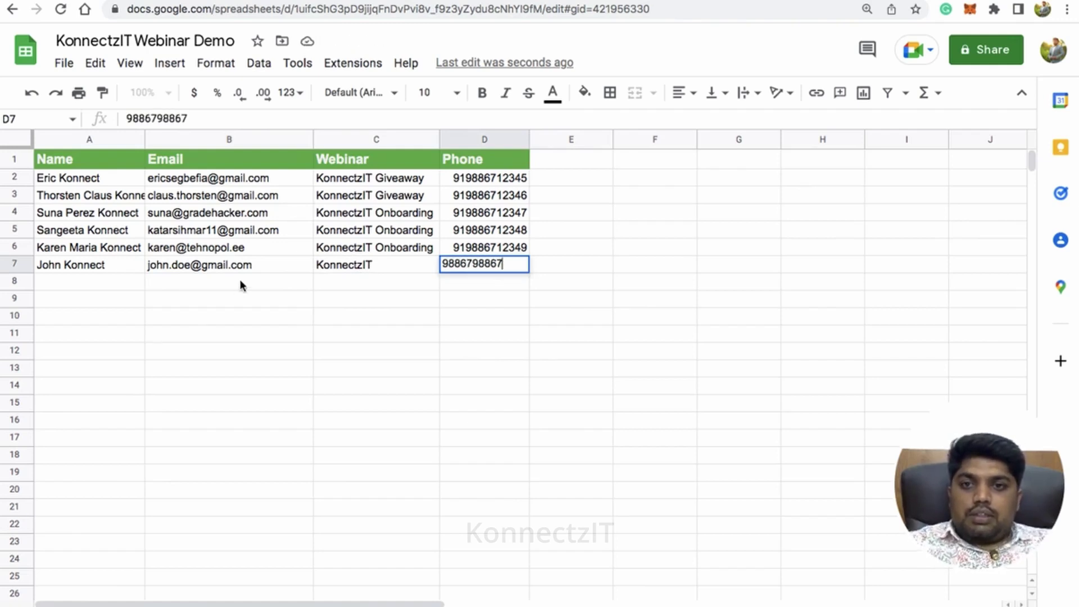
pyautogui.click(241, 283)
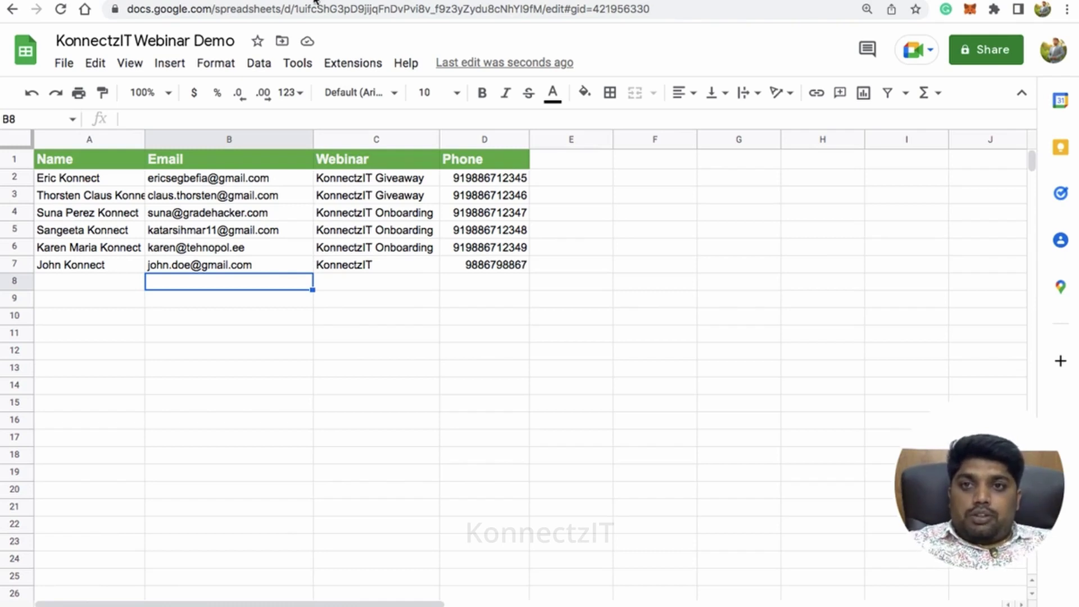
pyautogui.hotkey('ctrl', 'Tab')
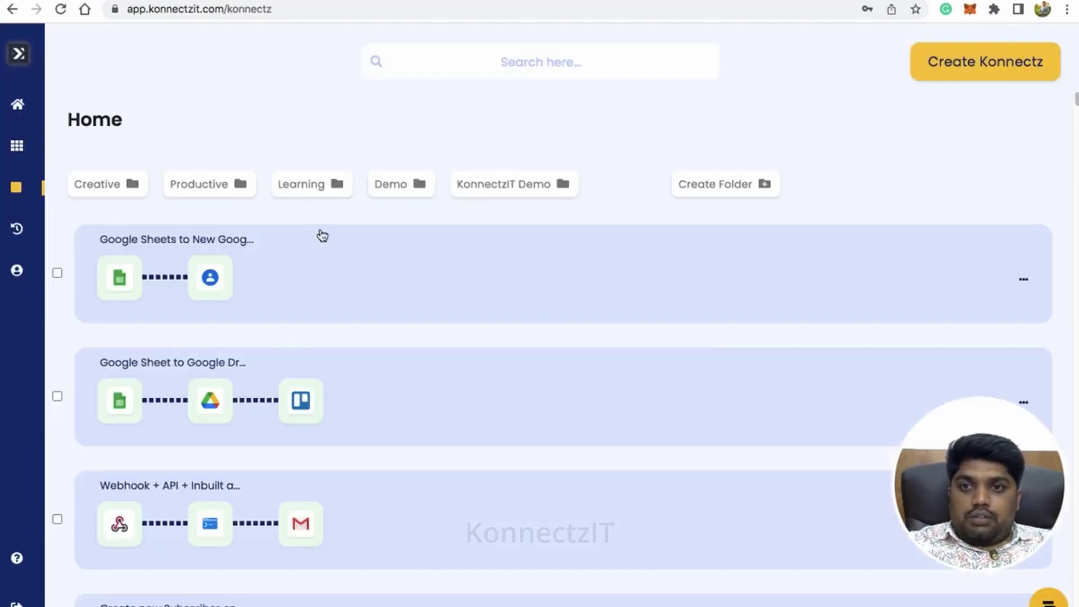
# - Reopen the Google Sheets to New Google Contact konnect in the editor with the apps panel collapsed
pyautogui.click(333, 265)
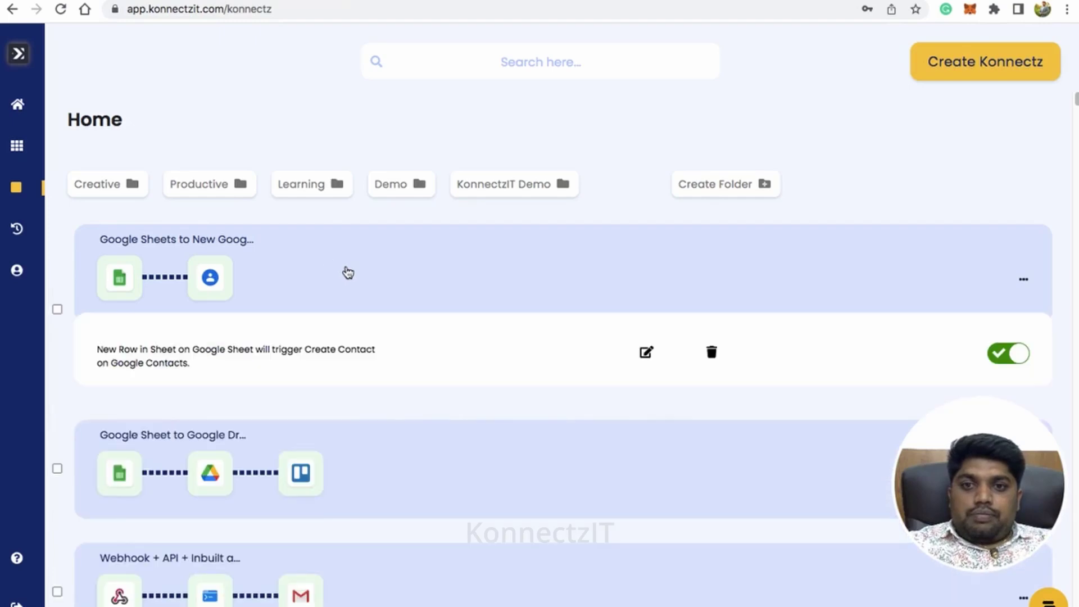
pyautogui.click(647, 352)
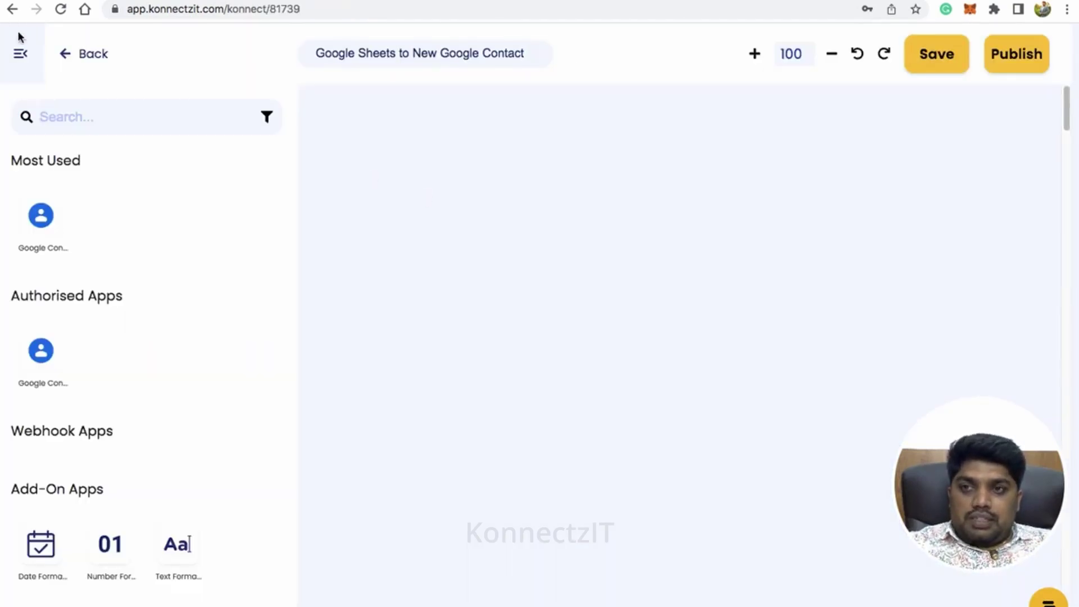
pyautogui.click(21, 57)
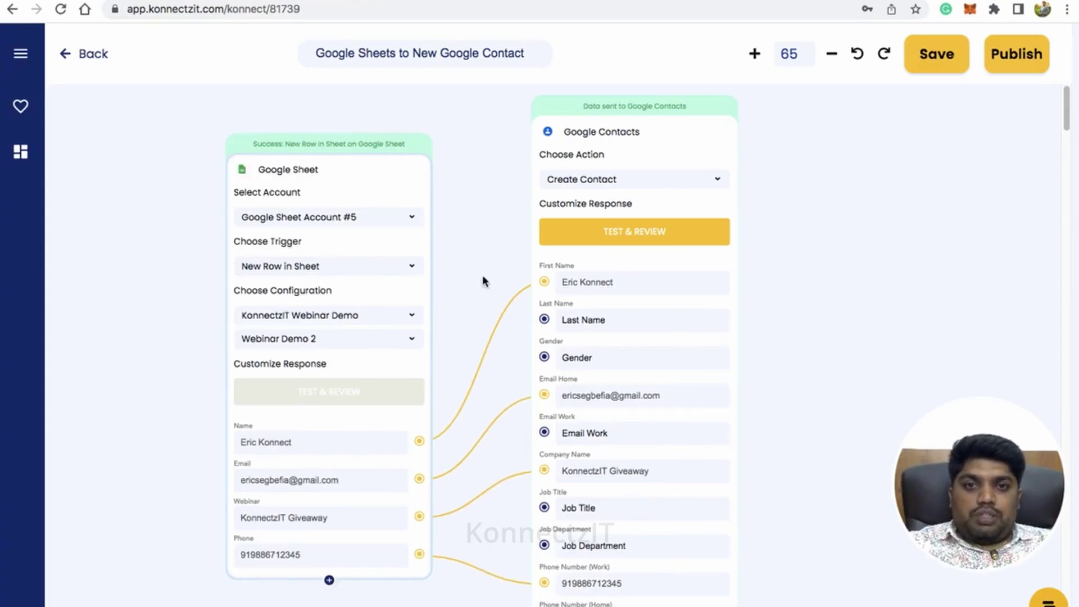
# - Search Google Contacts by the new contact's first name and open the matching contact's page
pyautogui.hotkey('ctrl', 'Tab')
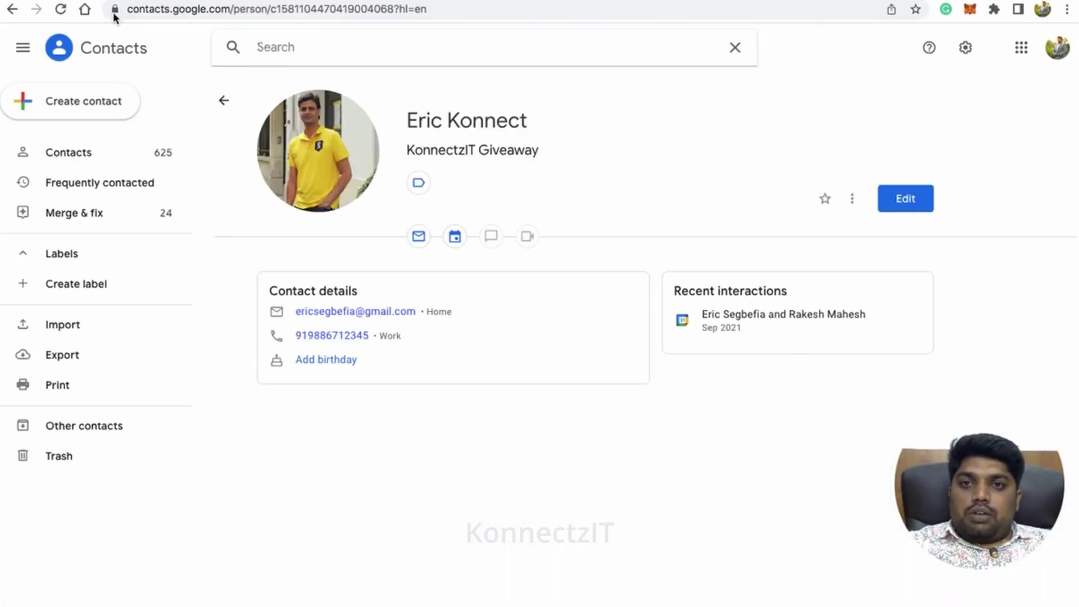
pyautogui.write('john')
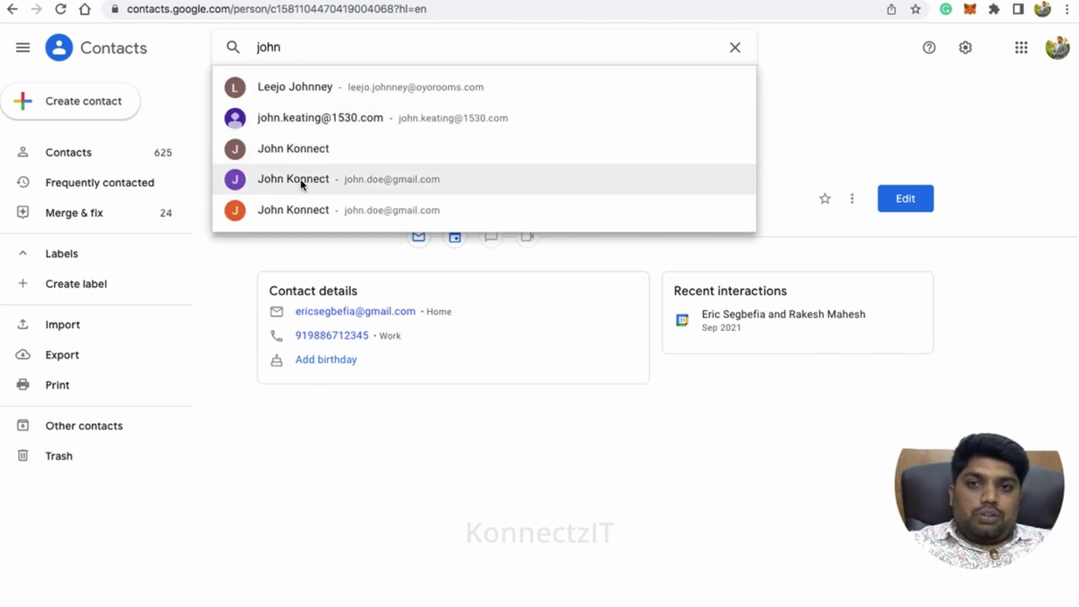
pyautogui.click(307, 207)
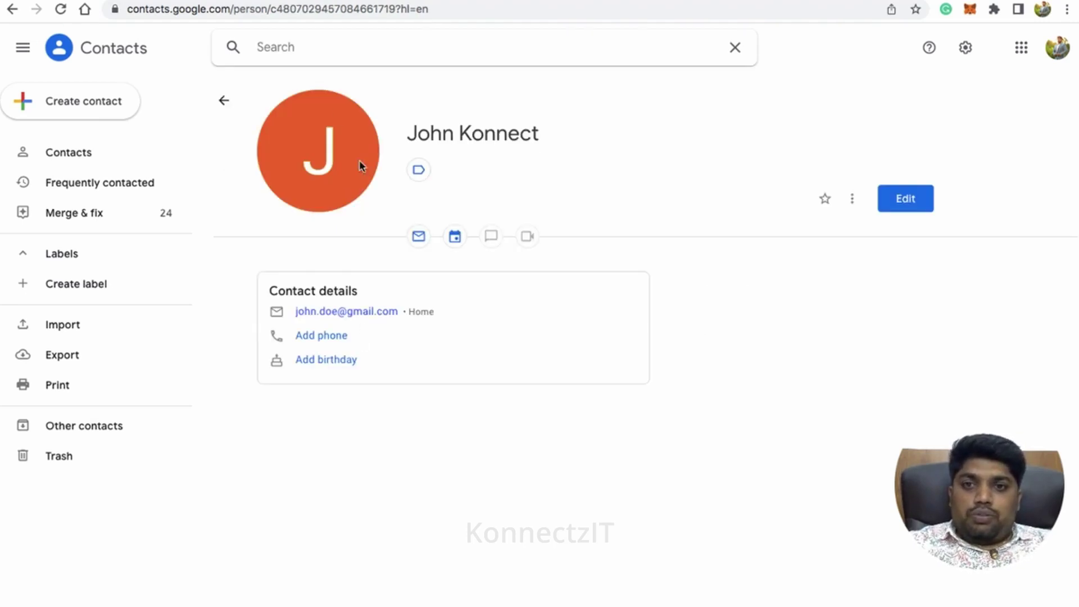
pyautogui.write('john')
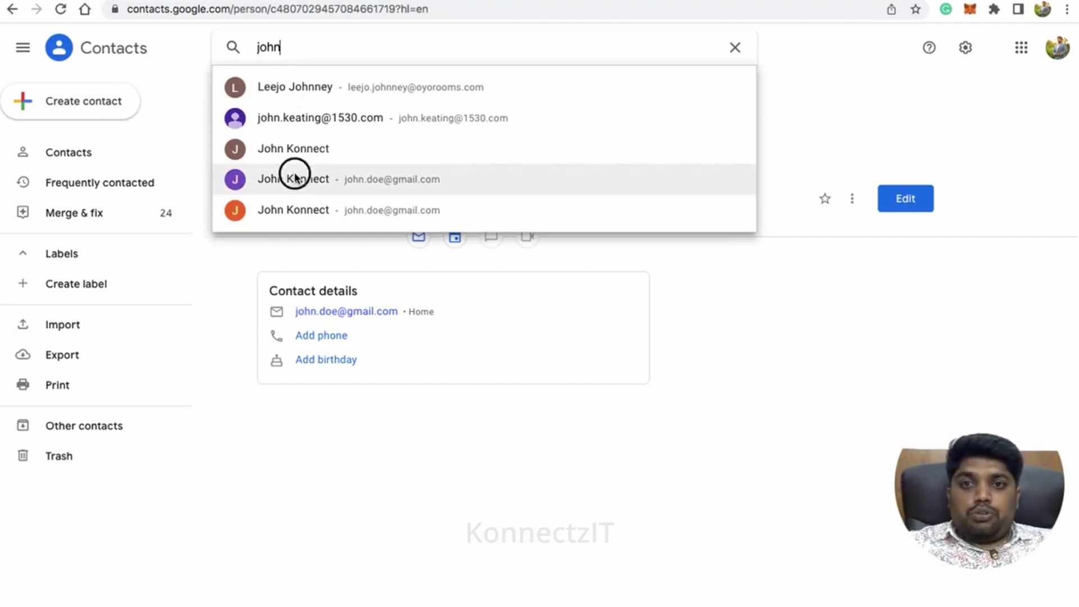
pyautogui.click(294, 177)
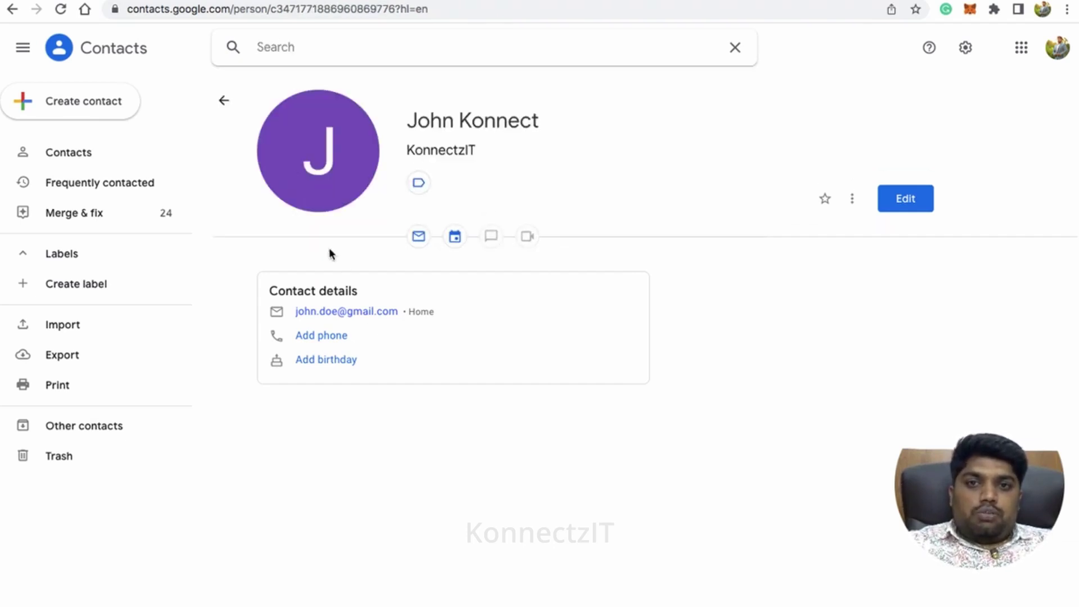
# - Highlight the contact's company KonnectzIT, last name and first name on its page
pyautogui.doubleClick(444, 149)
pyautogui.doubleClick(465, 115)
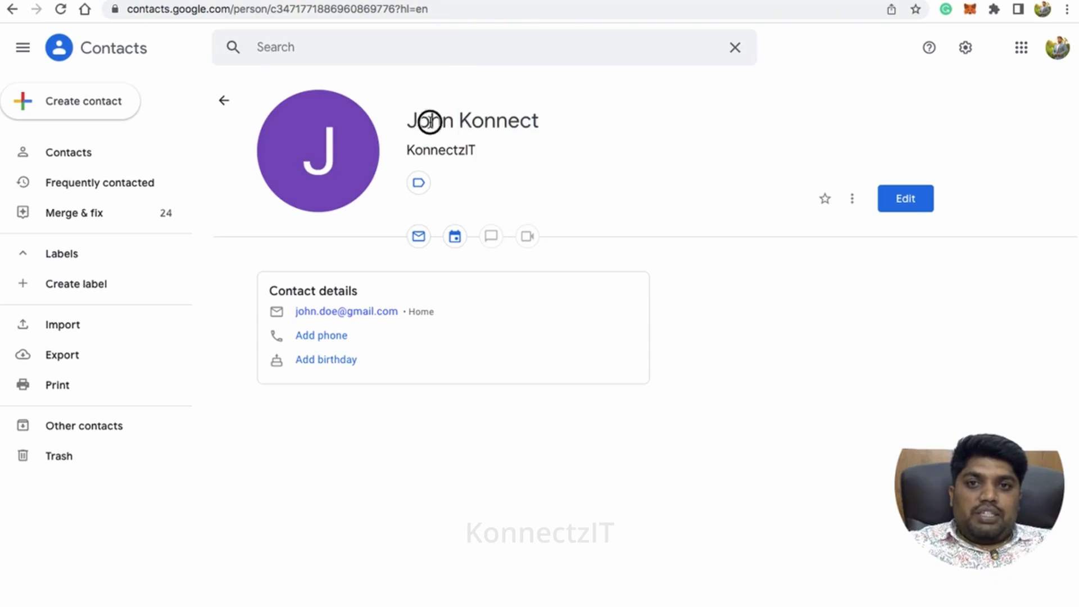
pyautogui.doubleClick(428, 118)
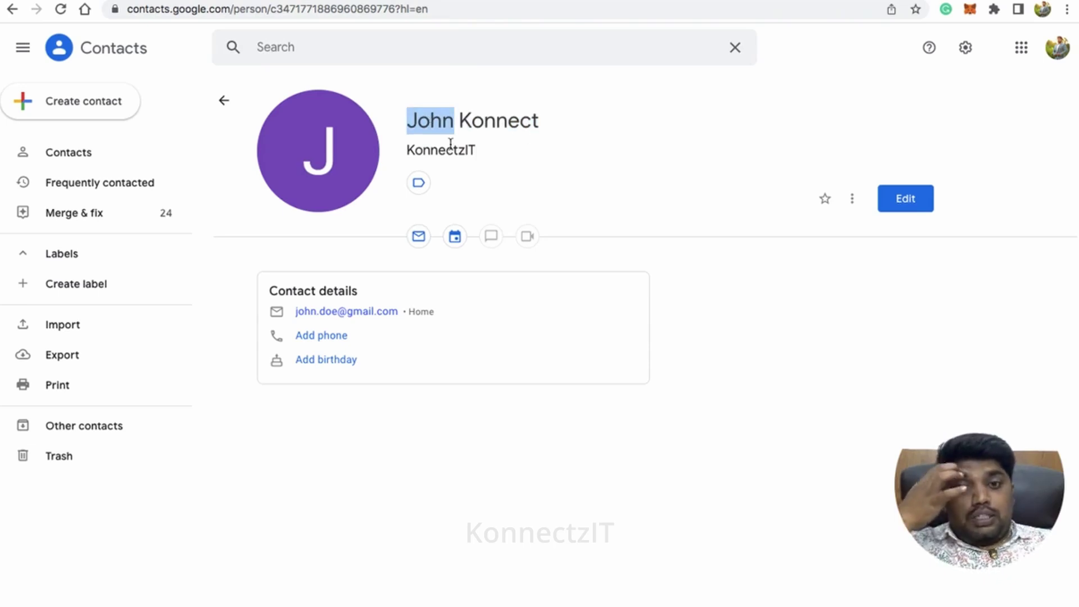